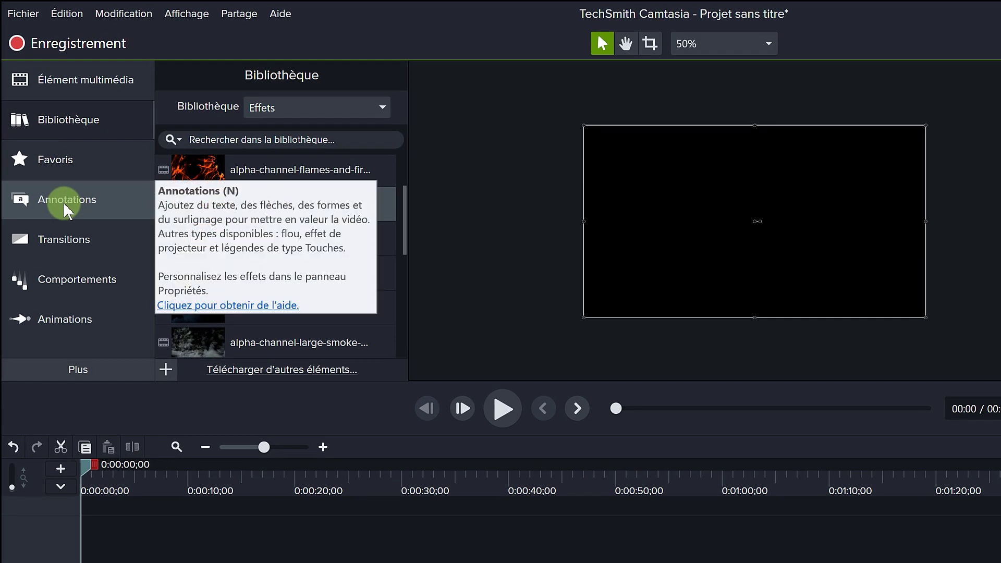
Add a Basique text-only caption to the centre of the canvas and set its text to PREVENTION
left_click(67, 210)
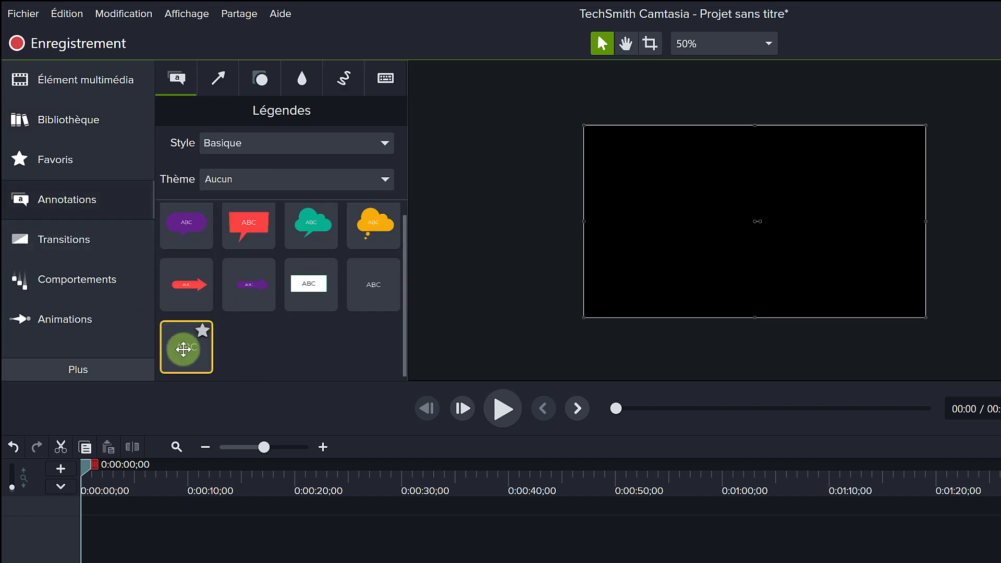
left_click_drag(183, 349, 754, 225)
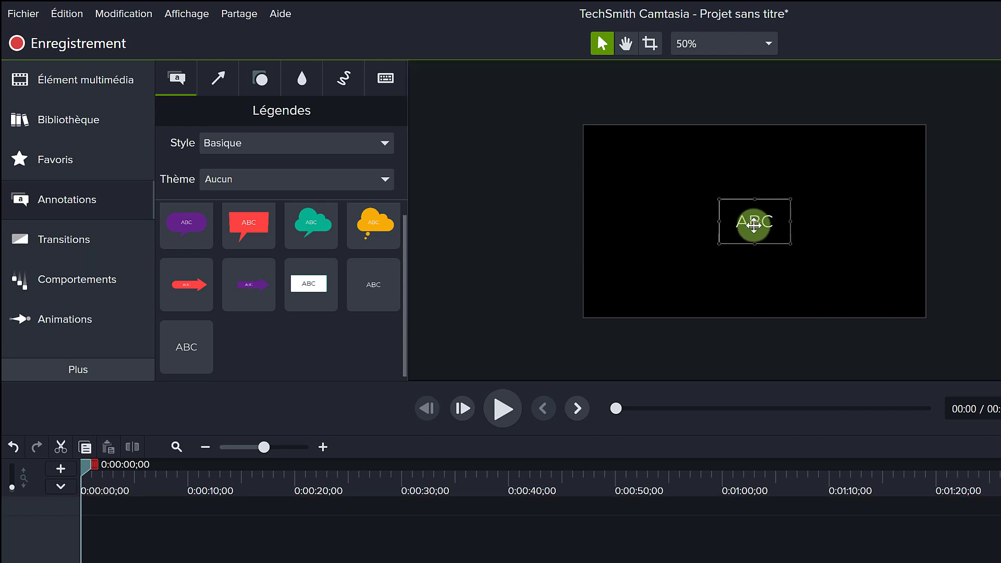
double_click(754, 225)
type("PREVENT")
type("ION")
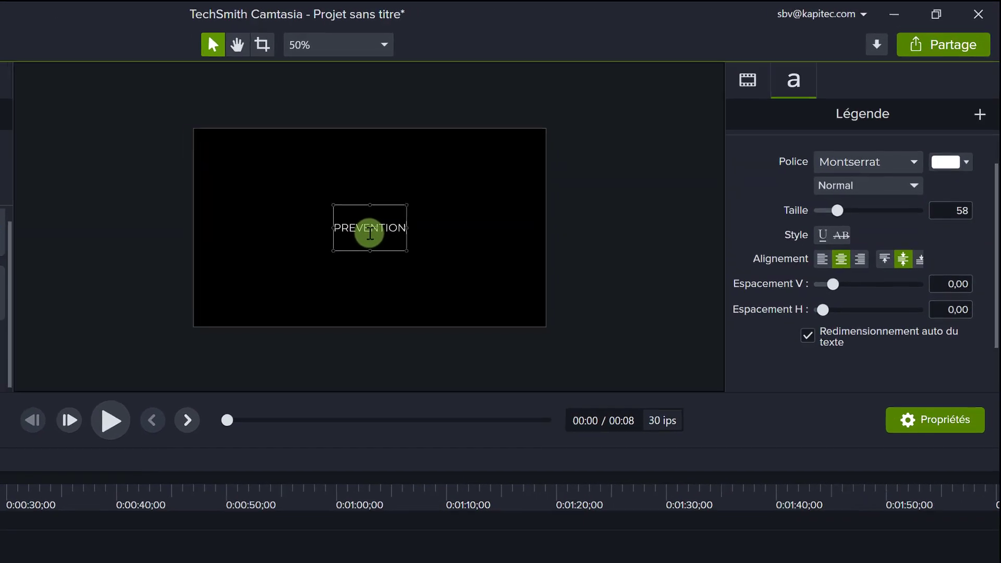
Format the PREVENTION text in Arial Black and enlarge it to about size 203
double_click(370, 229)
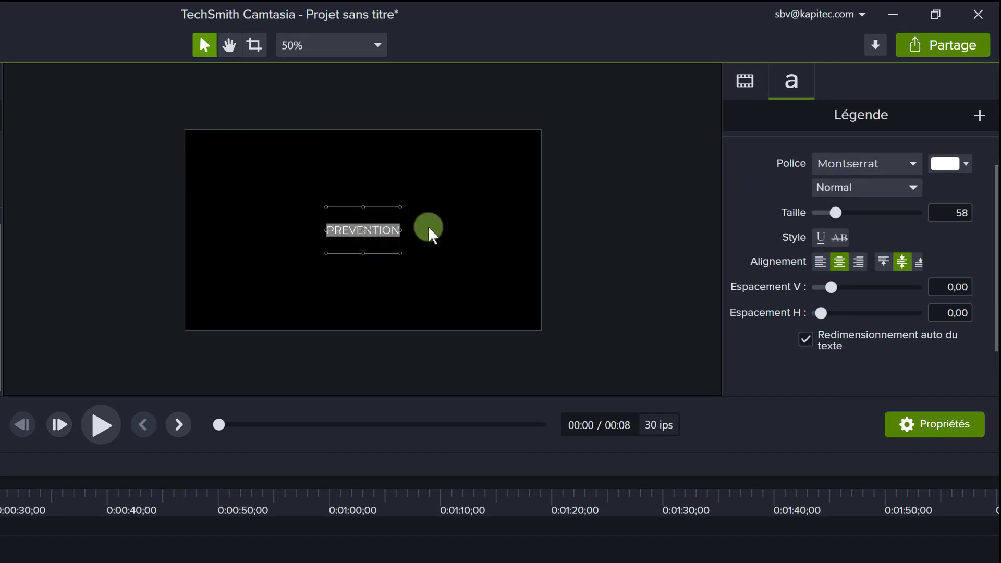
left_click(908, 165)
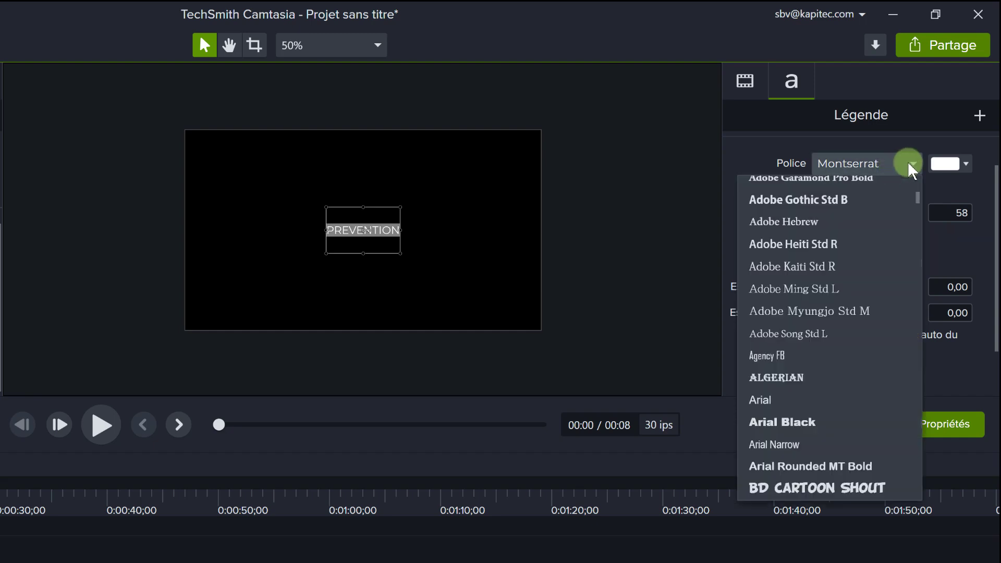
left_click(805, 421)
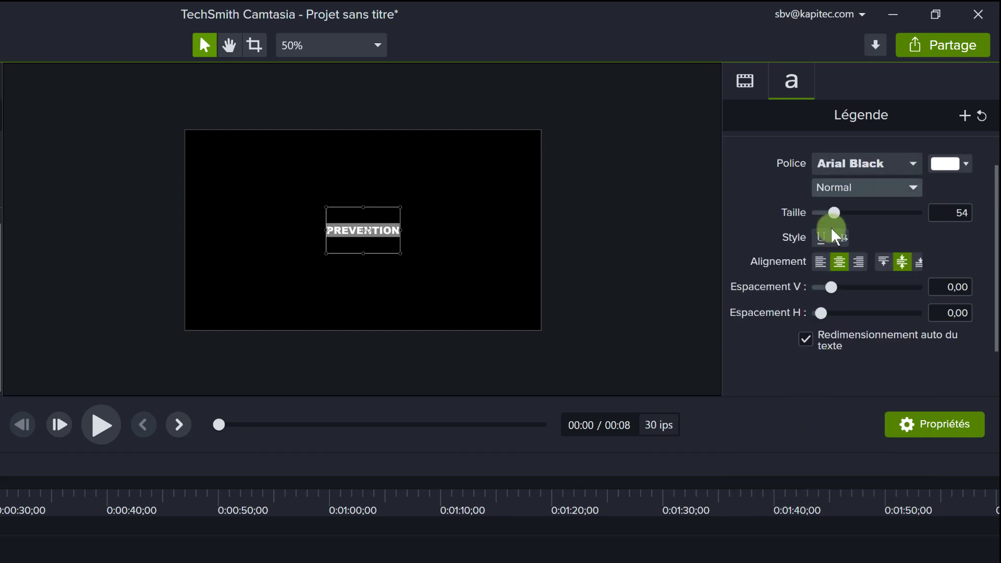
left_click_drag(834, 212, 886, 215)
Set the caption's vertical spacing to about -0,03 and its horizontal spacing to about 0,39
scroll(836, 237, "down", 1)
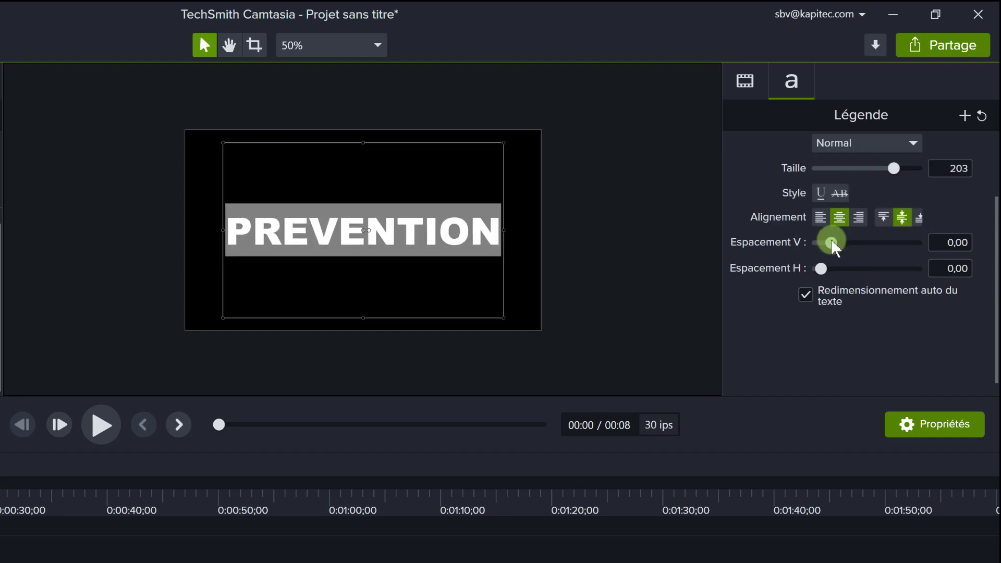
mouse_move(830, 239)
left_mouse_down()
mouse_move(821, 240)
mouse_move(830, 241)
left_mouse_up()
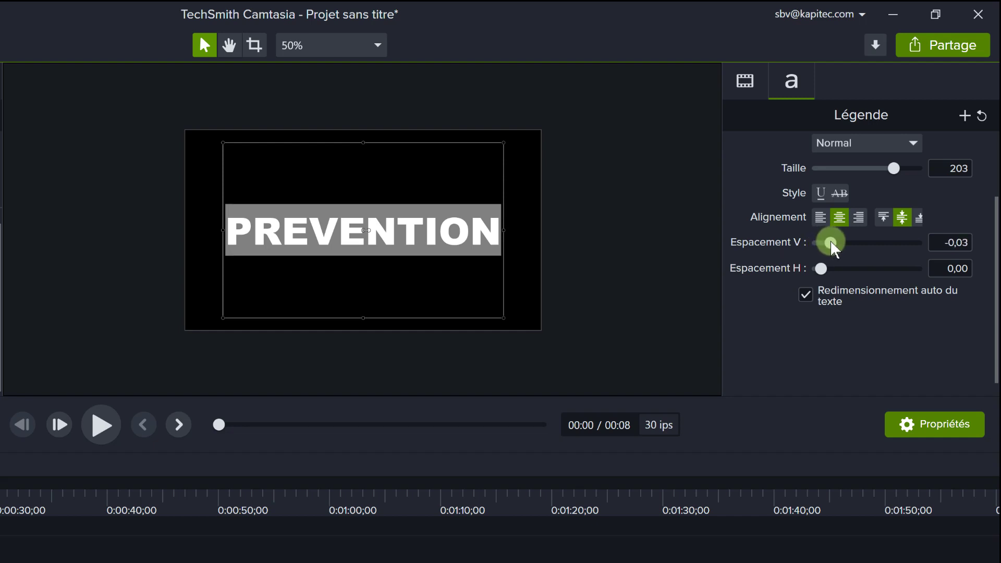
left_click_drag(817, 271, 824, 273)
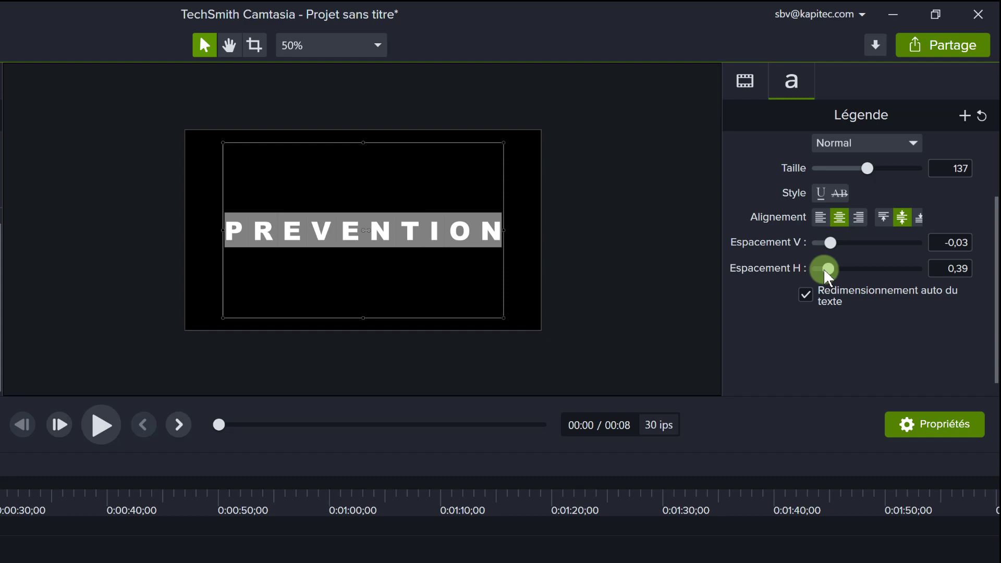
Preview the caption over the flames and set the track matte mode of Piste 2 to Alpha
left_click(97, 428)
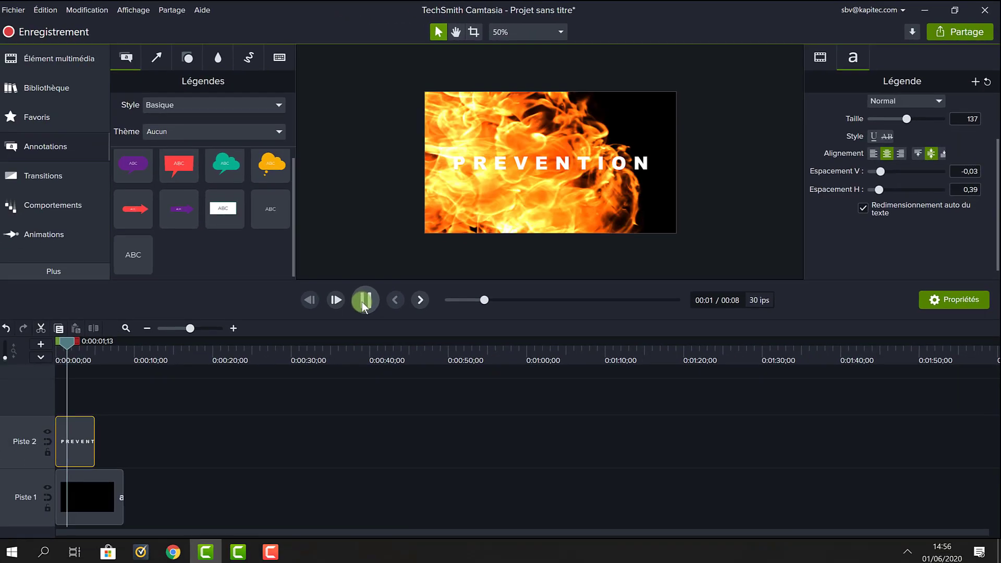
left_click(365, 302)
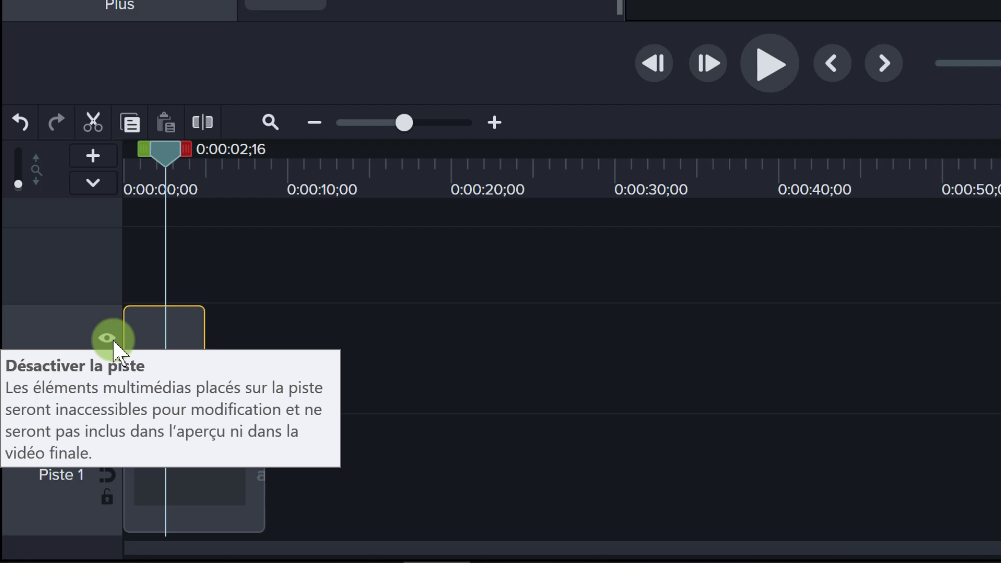
right_click(113, 339)
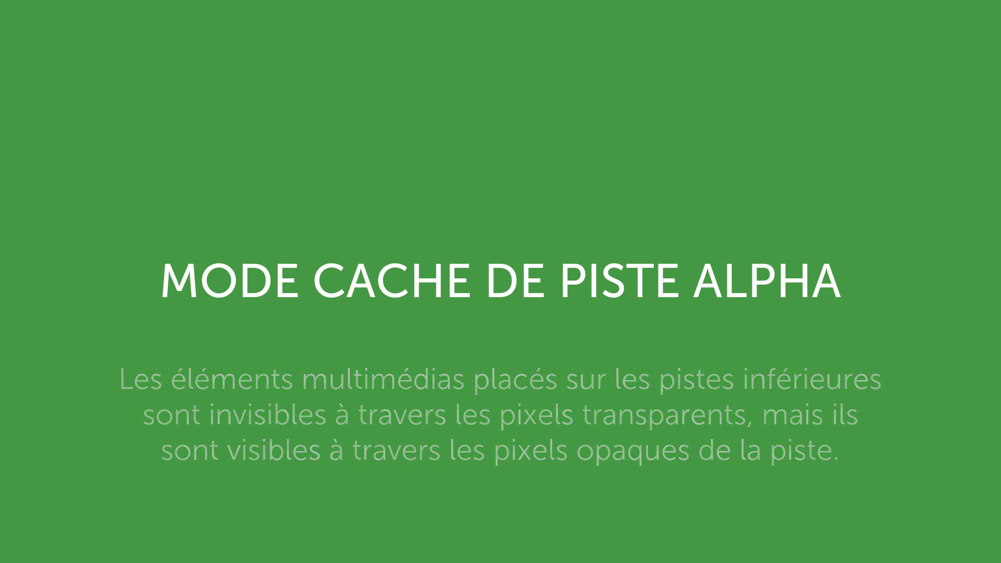
left_click(342, 324)
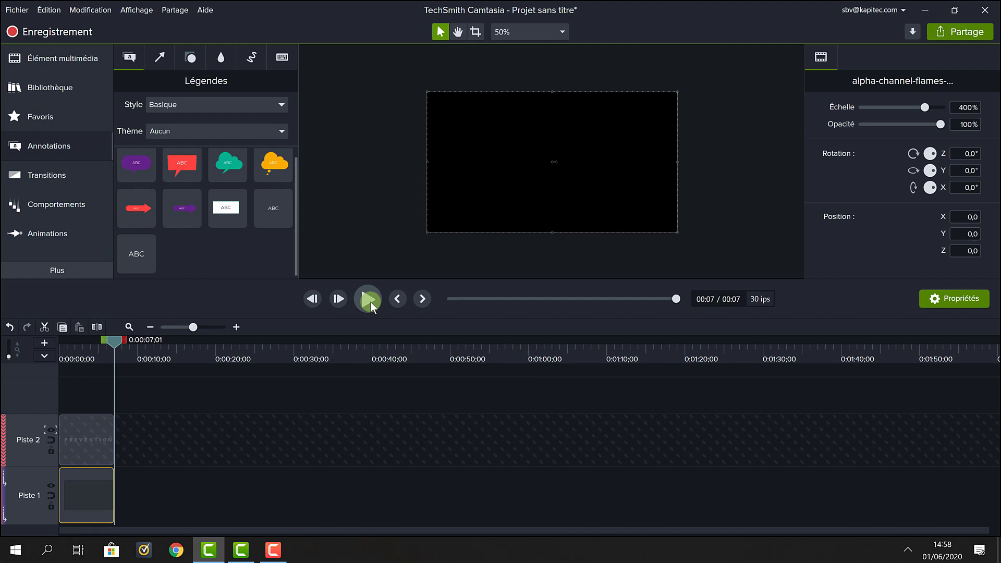
Apply the Incliner vers la droite animation near the start of the PREVENTION caption on Piste 2
left_click_drag(114, 343, 63, 352)
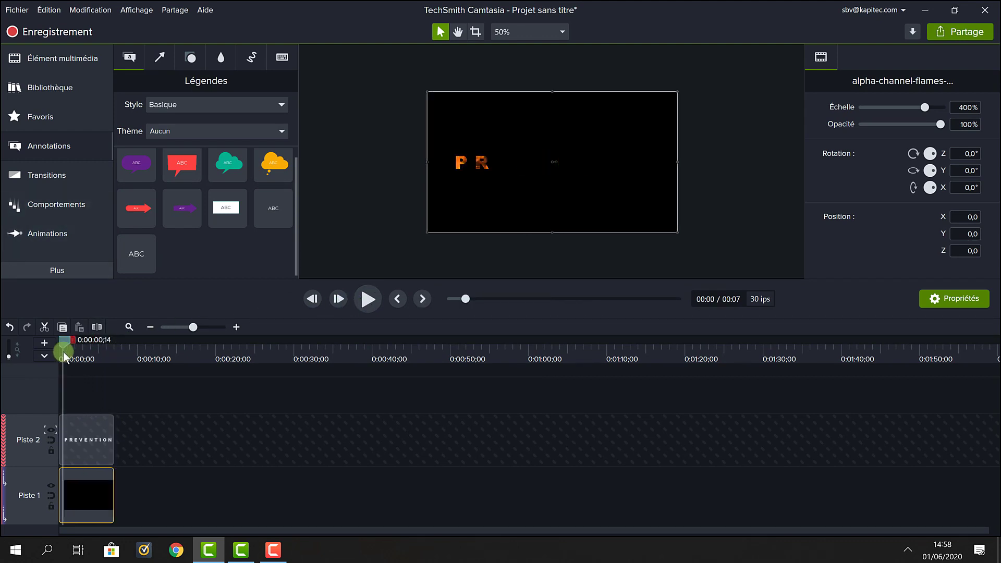
left_click(89, 424)
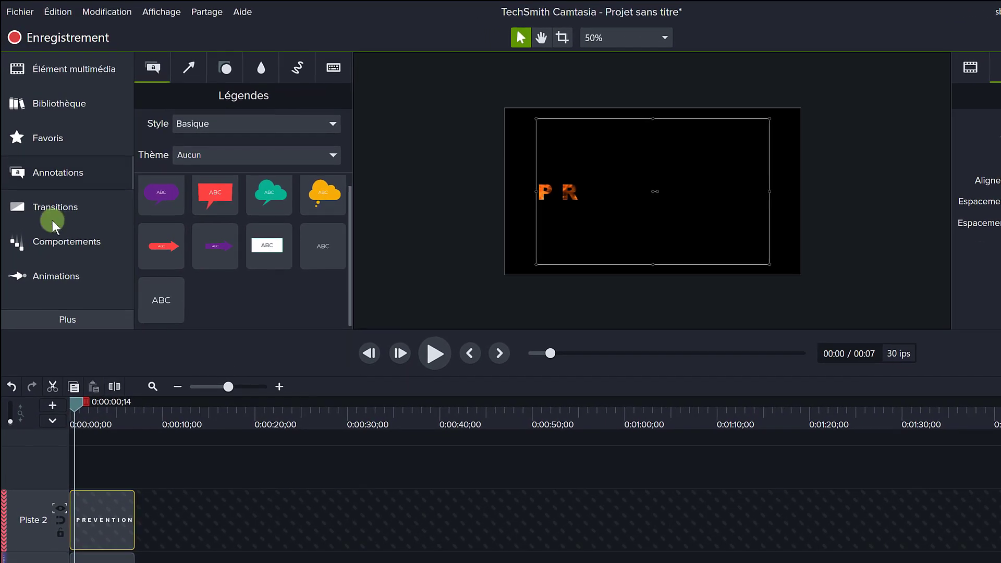
left_click(44, 178)
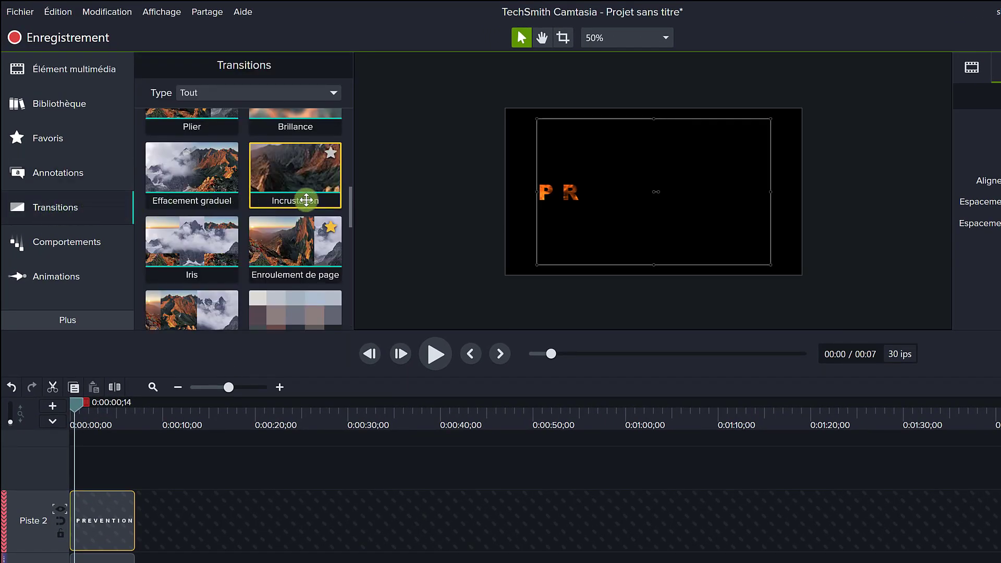
scroll(345, 229, "down", 2)
scroll(342, 260, "down", 3)
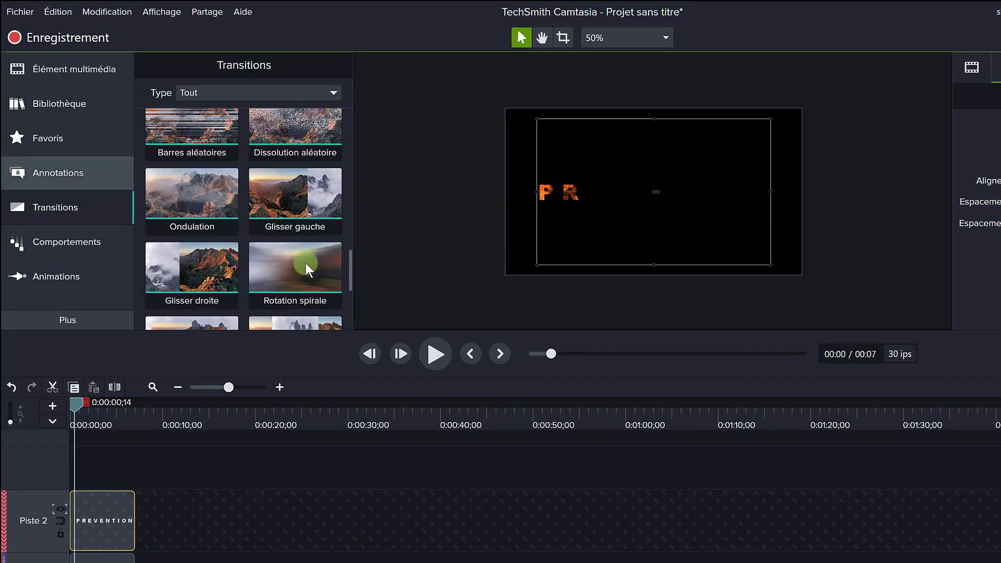
left_click(52, 278)
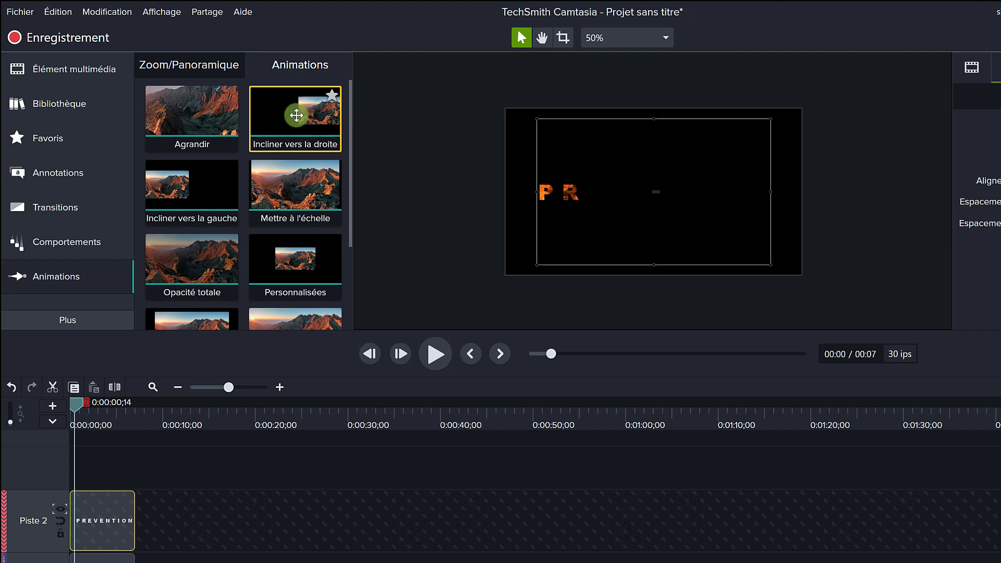
left_click_drag(296, 115, 134, 512)
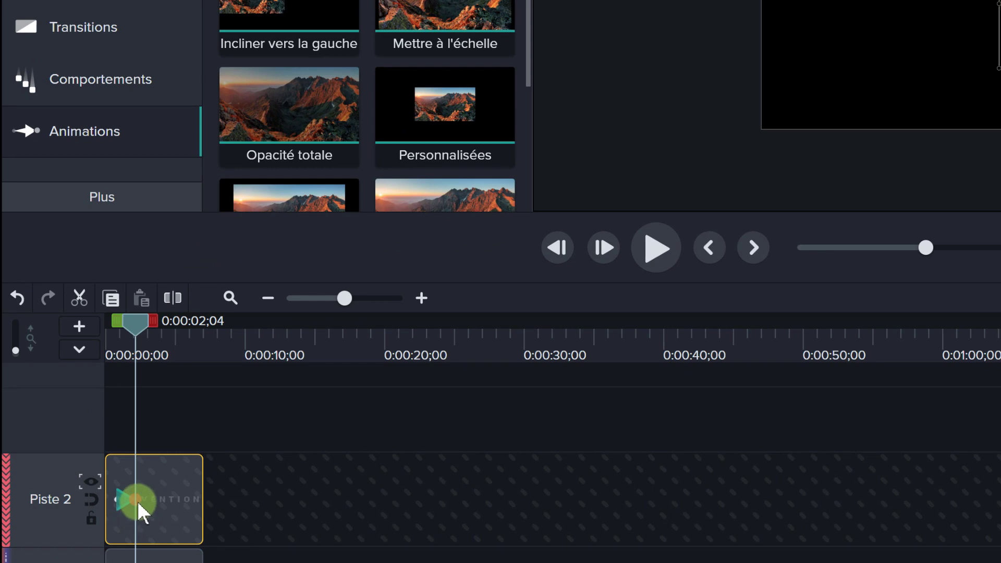
Extend the caption's animation to about 0:00:05;20 and preview the title from near its start
left_click_drag(137, 501, 186, 504)
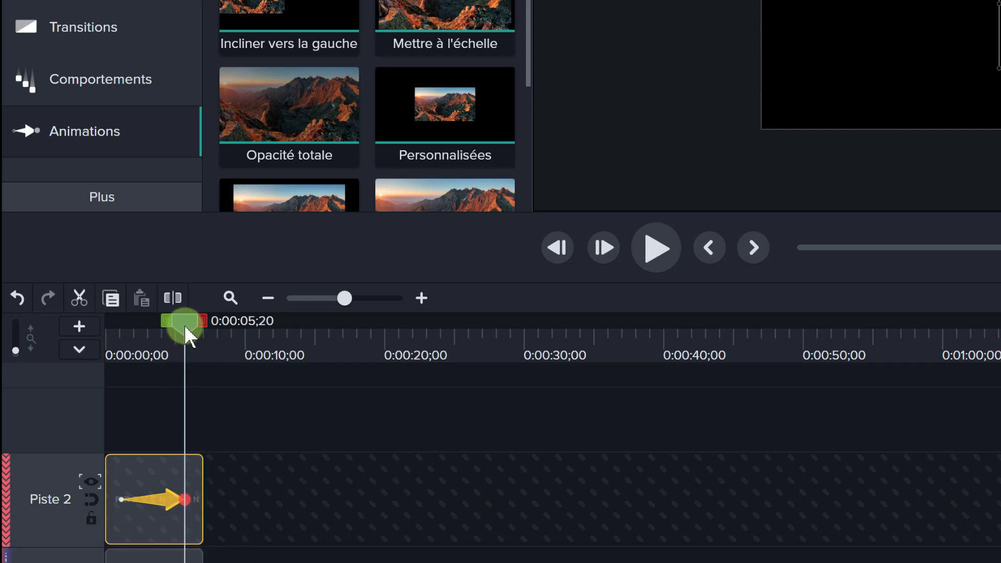
left_click_drag(183, 324, 116, 342)
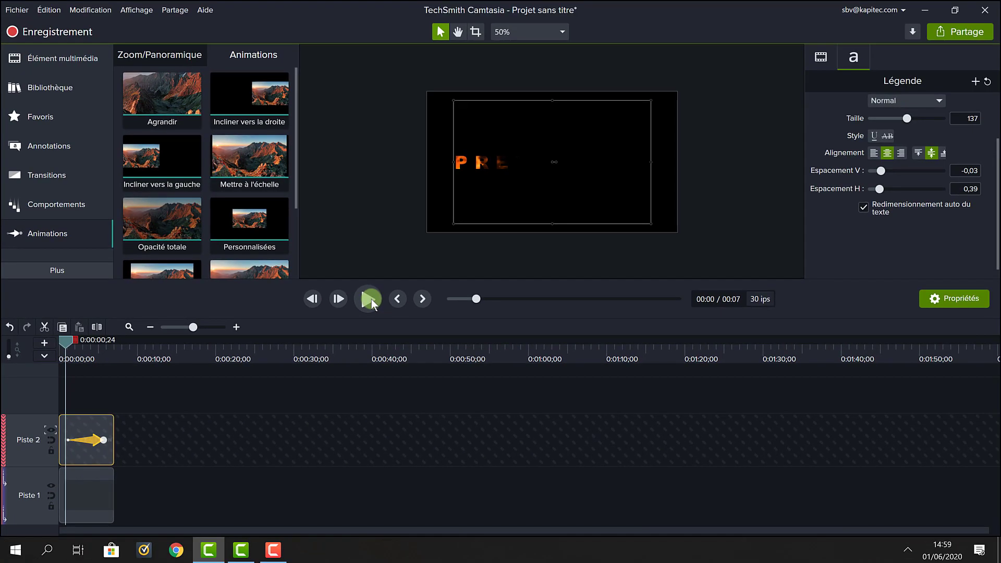
left_click(370, 299)
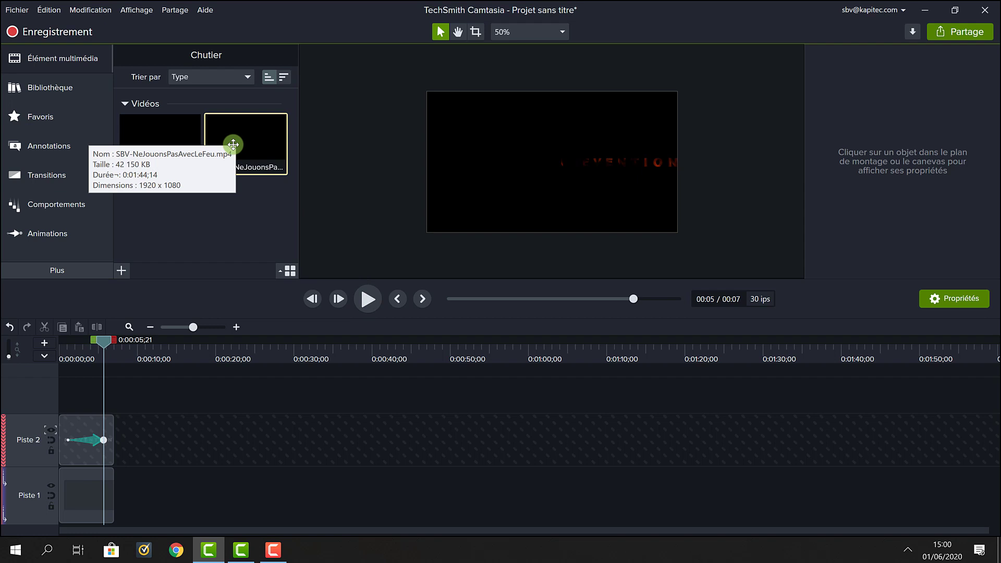
Place the SBV-NeJouonsPasAvecLeFeu video on Piste 1 after the flames clip and preview it up to 0:00:19;27
mouse_move(246, 139)
left_mouse_down()
mouse_move(172, 480)
mouse_move(134, 505)
left_mouse_up()
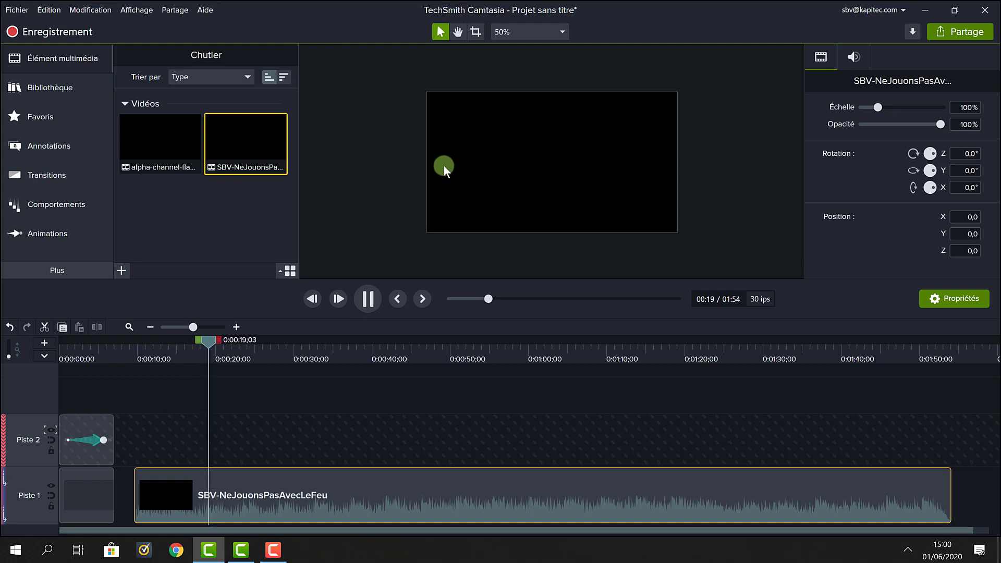
left_click(368, 298)
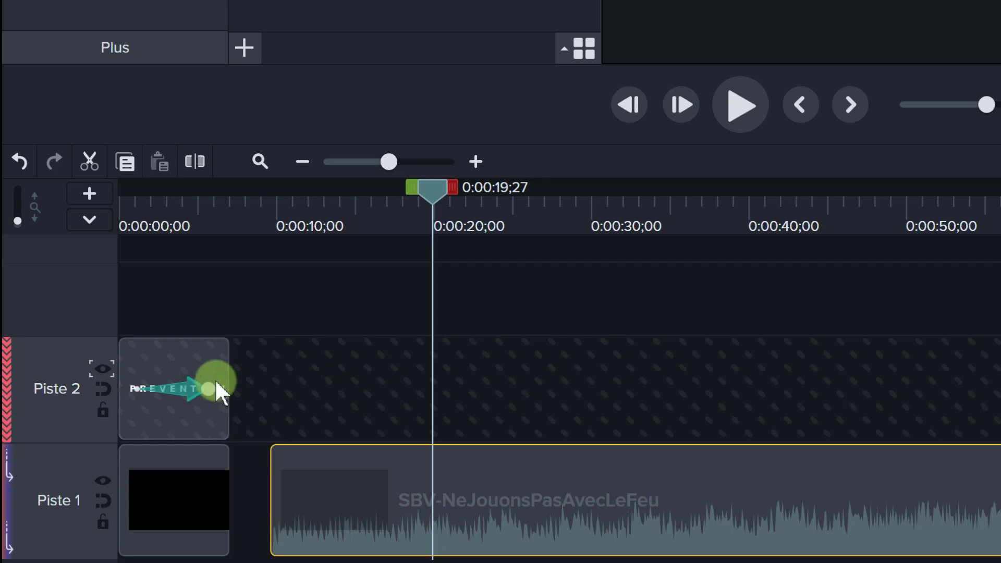
Group the PREVENTION caption on Piste 2 with the flames clip on Piste 1
left_click_drag(158, 305, 198, 535)
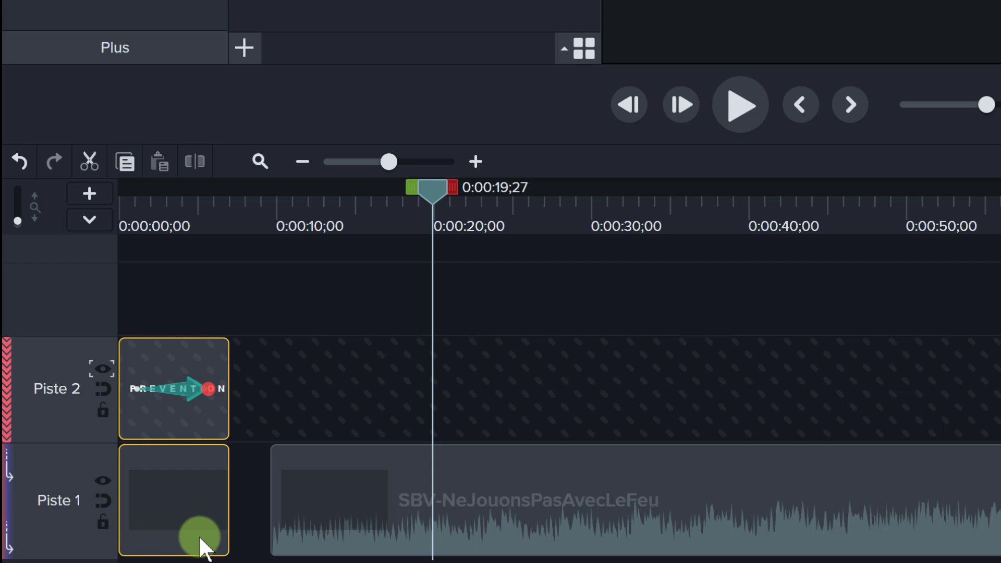
right_click(180, 495)
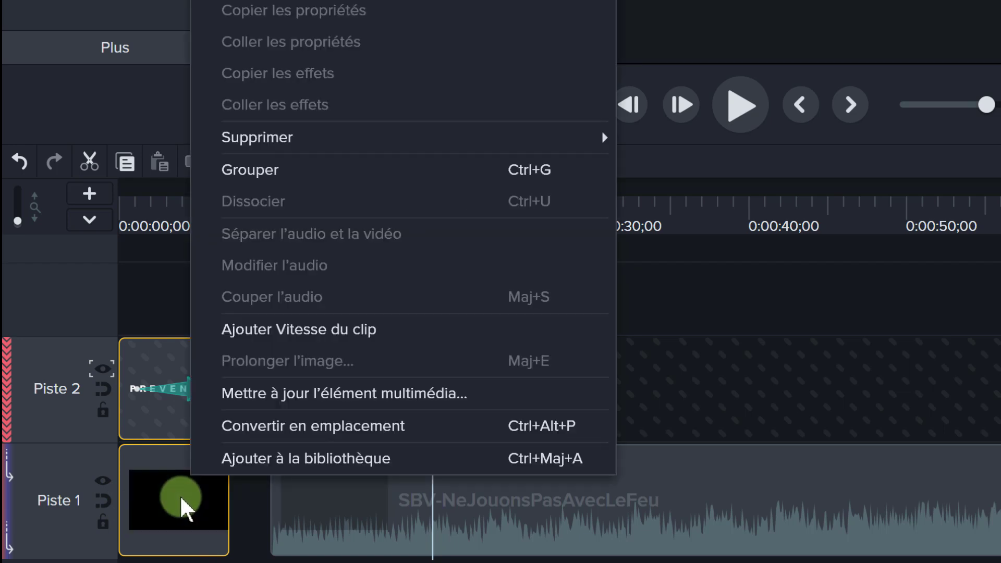
left_click(268, 170)
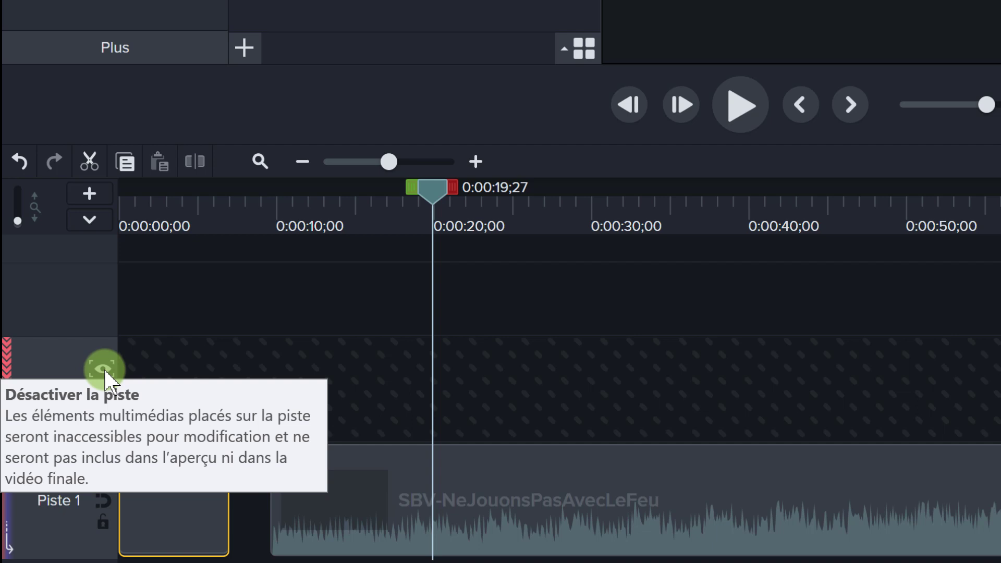
Set the track matte mode of Piste 2 to Aucun and preview the grouped title leading into the video
left_click(103, 368)
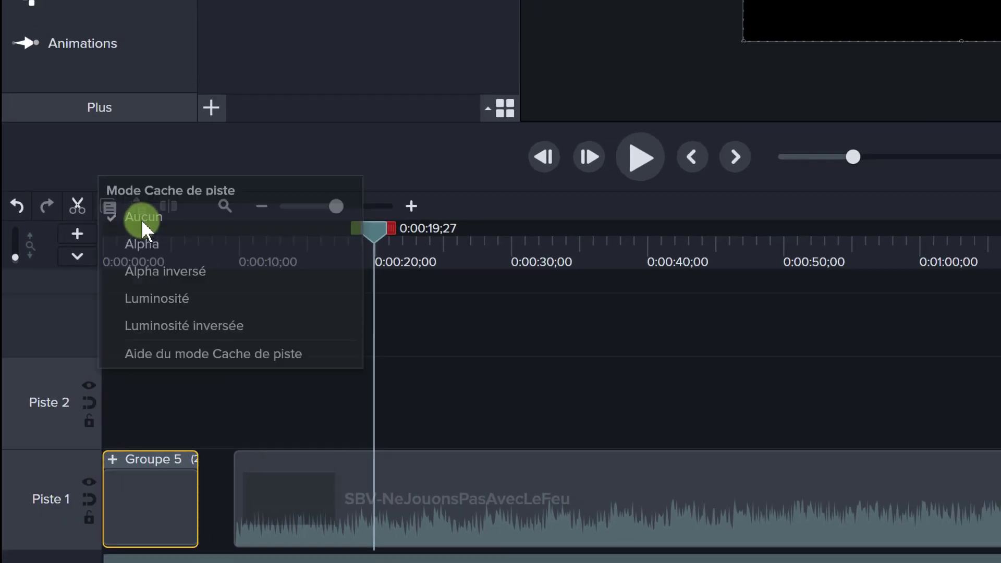
left_click(165, 177)
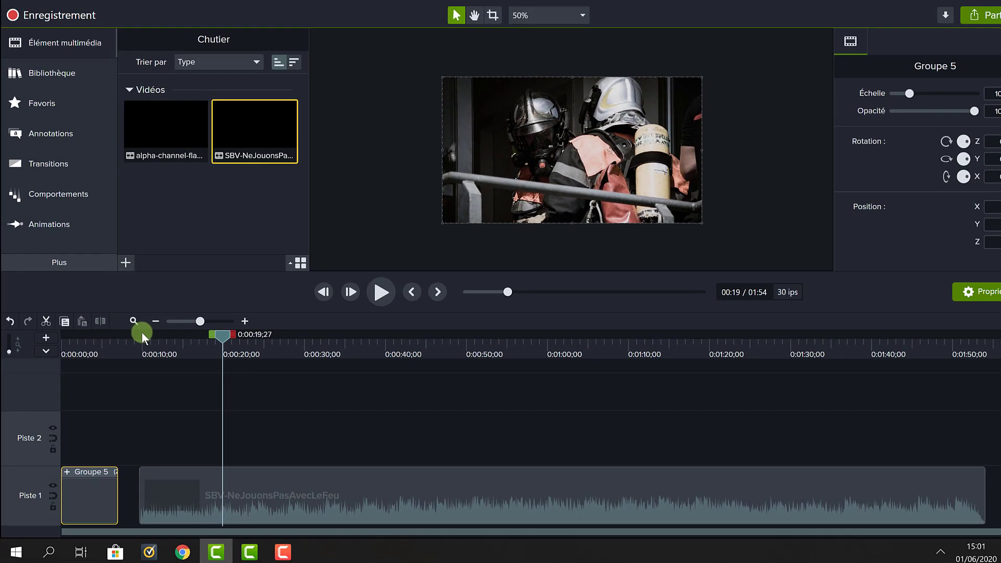
left_click_drag(212, 342, 121, 349)
left_click(365, 300)
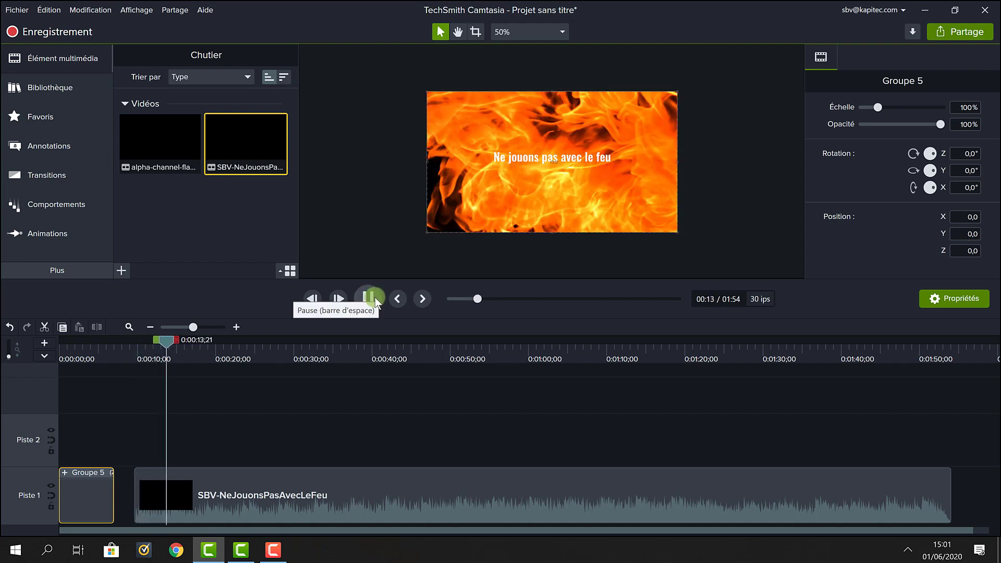
left_click(374, 297)
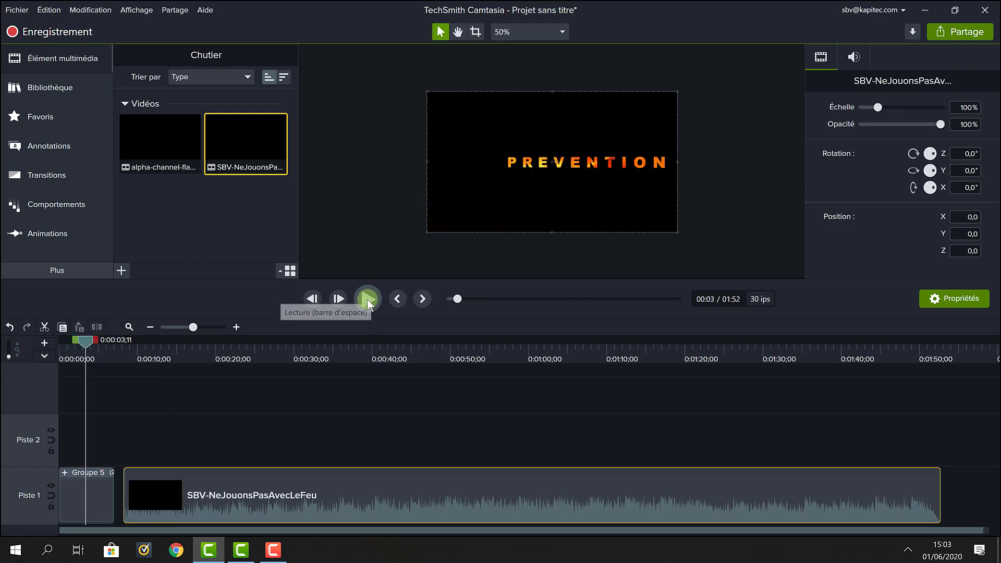
Play the project up to 0:00:14;28, then add an ellipse shape on Piste 2 spanning the full length of the SBV-NeJouonsPasAvecLeFeu clip
left_click(367, 299)
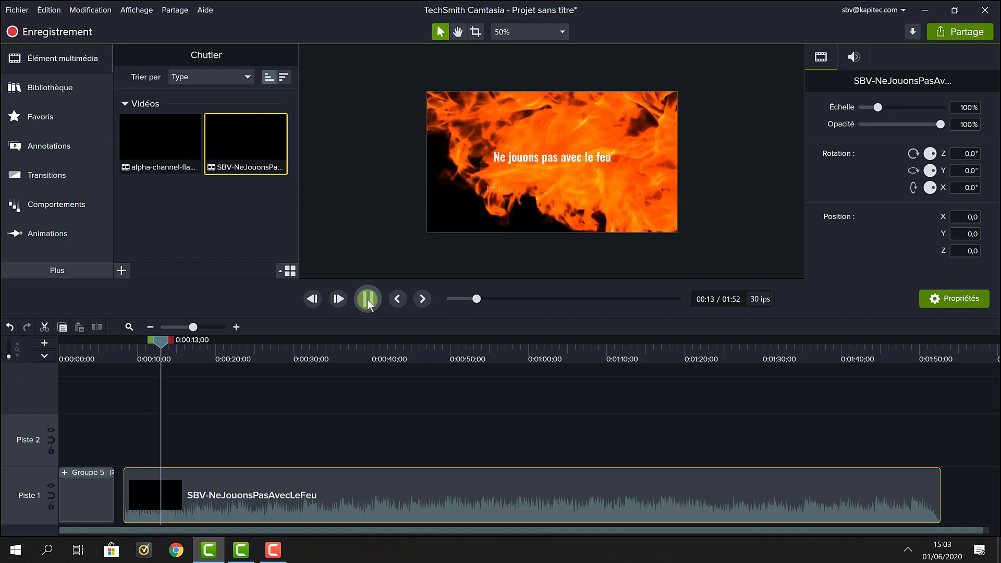
left_click(367, 300)
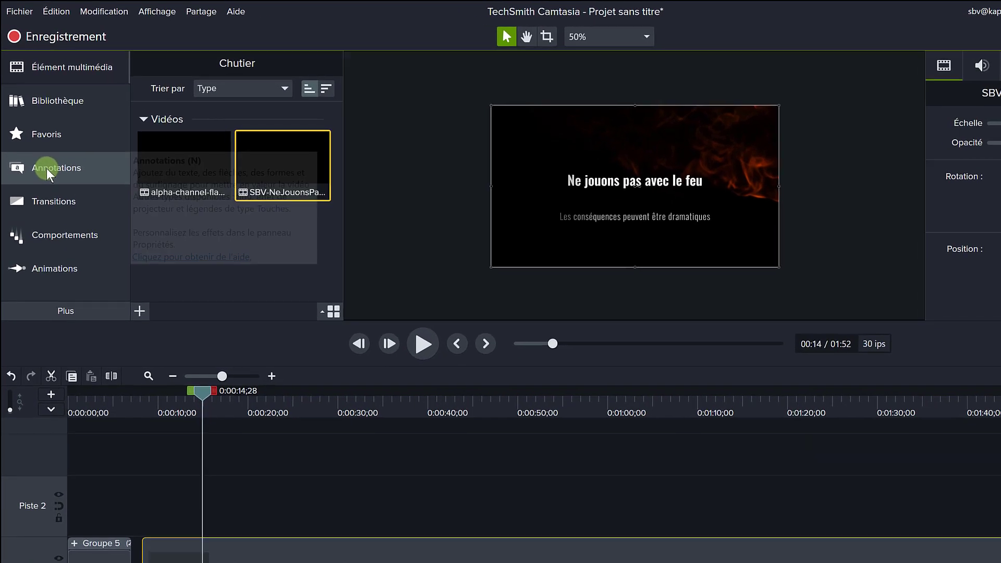
left_click(46, 168)
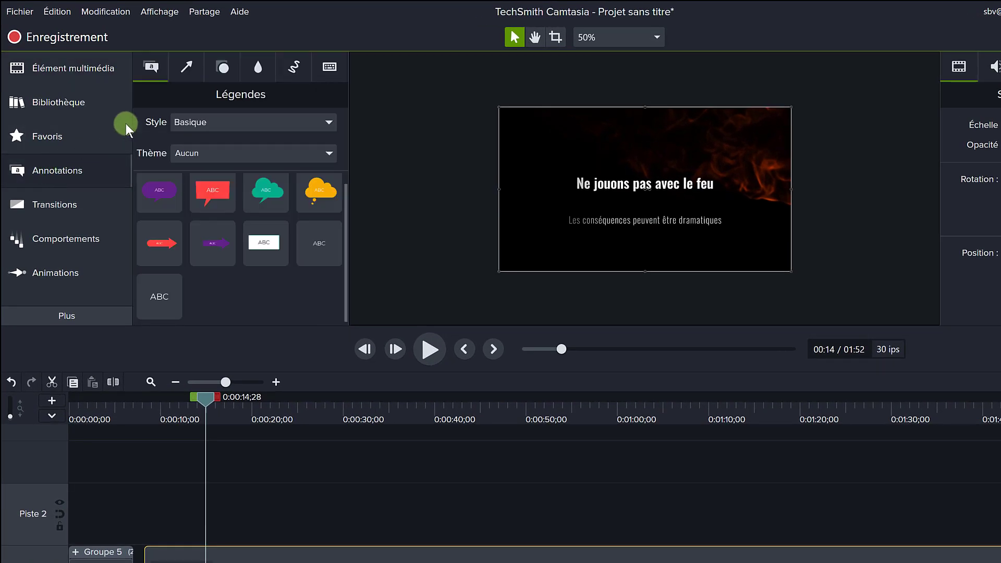
left_click(220, 69)
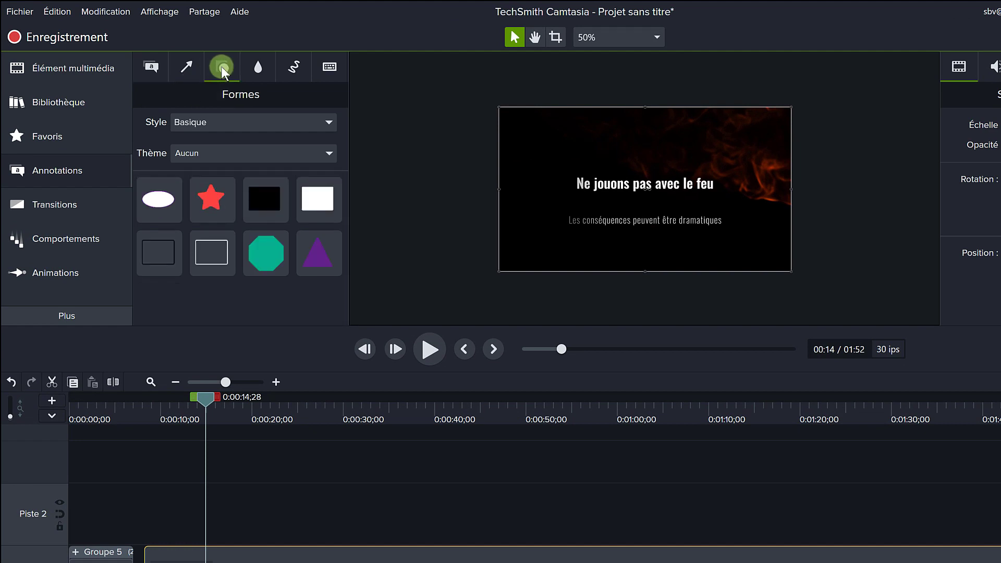
left_click(158, 199)
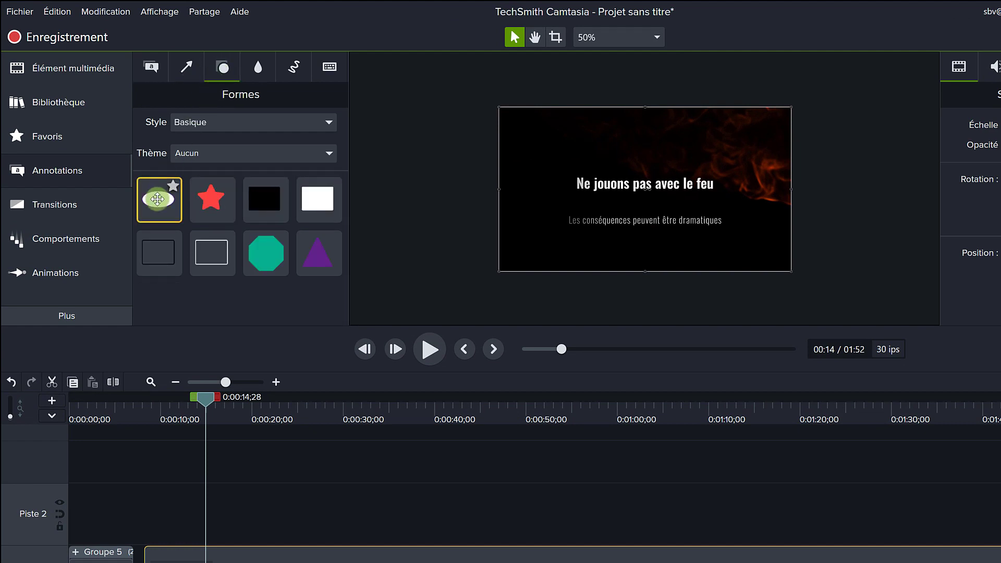
left_click_drag(157, 199, 147, 536)
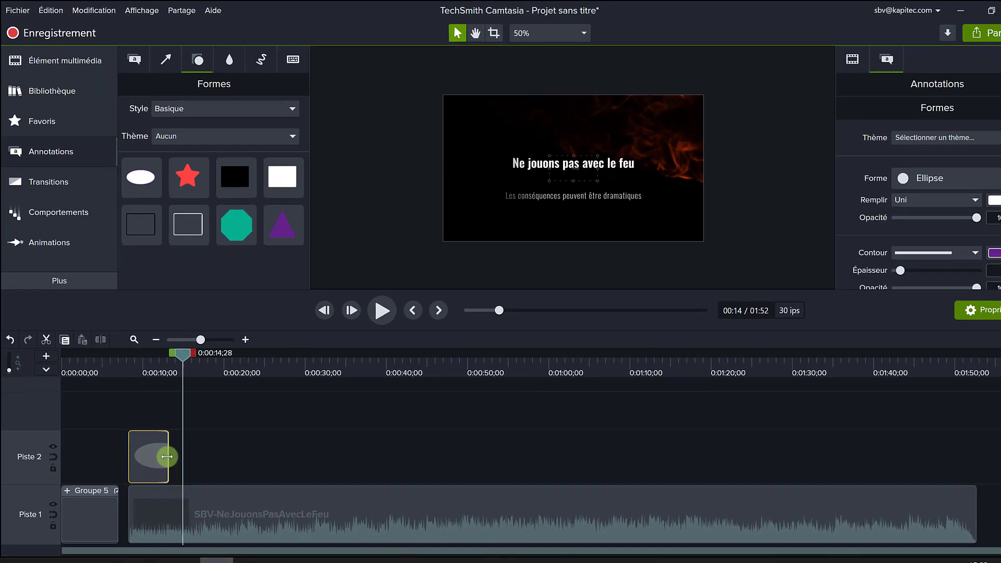
left_click_drag(179, 488, 609, 496)
left_click_drag(569, 462, 974, 446)
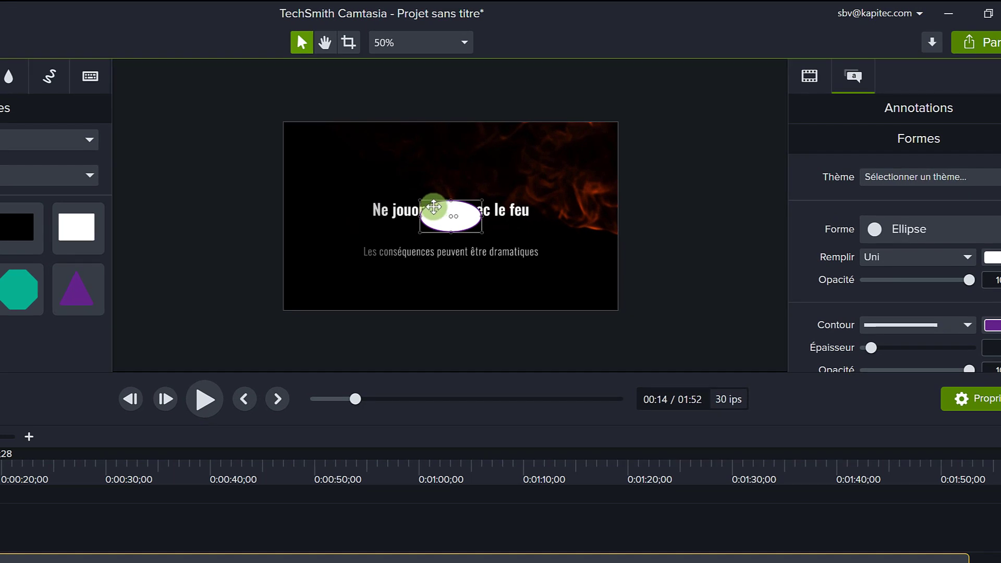
Enlarge the white ellipse to fill the whole canvas and preview it over the video up to 0:00:18;23
left_click_drag(421, 200, 287, 127)
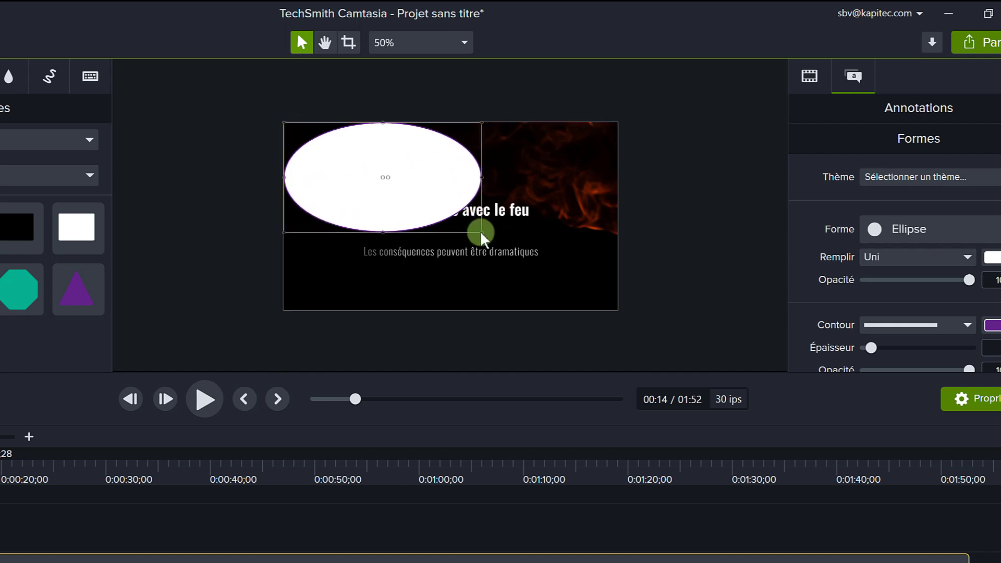
left_click_drag(480, 233, 616, 305)
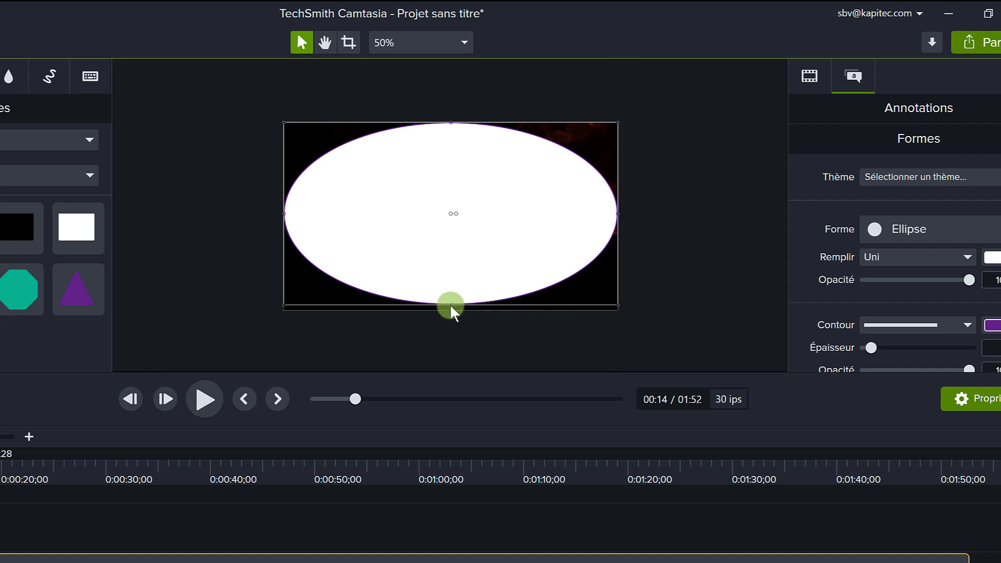
left_click_drag(450, 305, 451, 309)
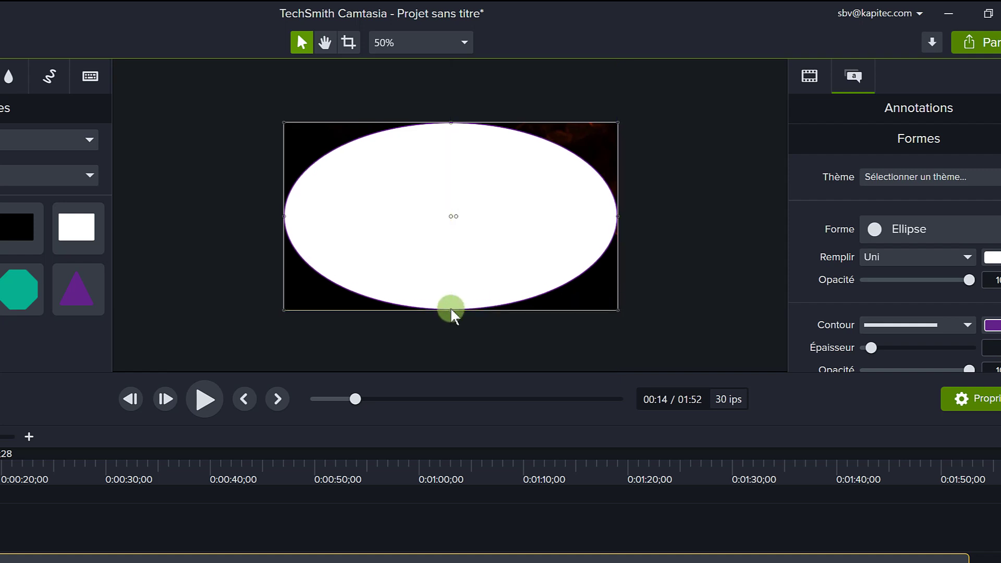
left_click(204, 400)
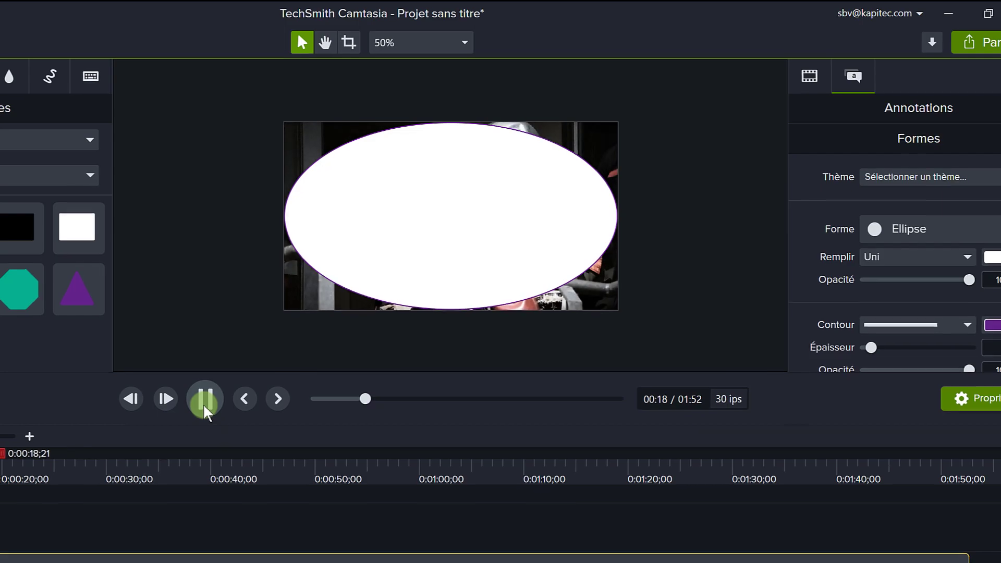
left_click(204, 398)
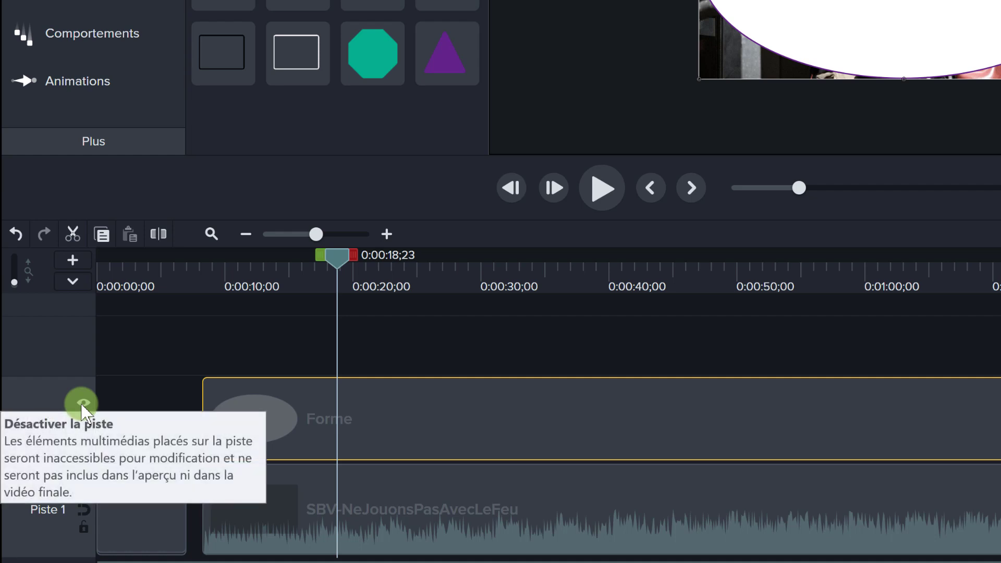
Set the track matte mode of Piste 2 to Alpha and preview the ellipse-masked video from about 0:00:12 to 0:00:17;04
left_click(82, 406)
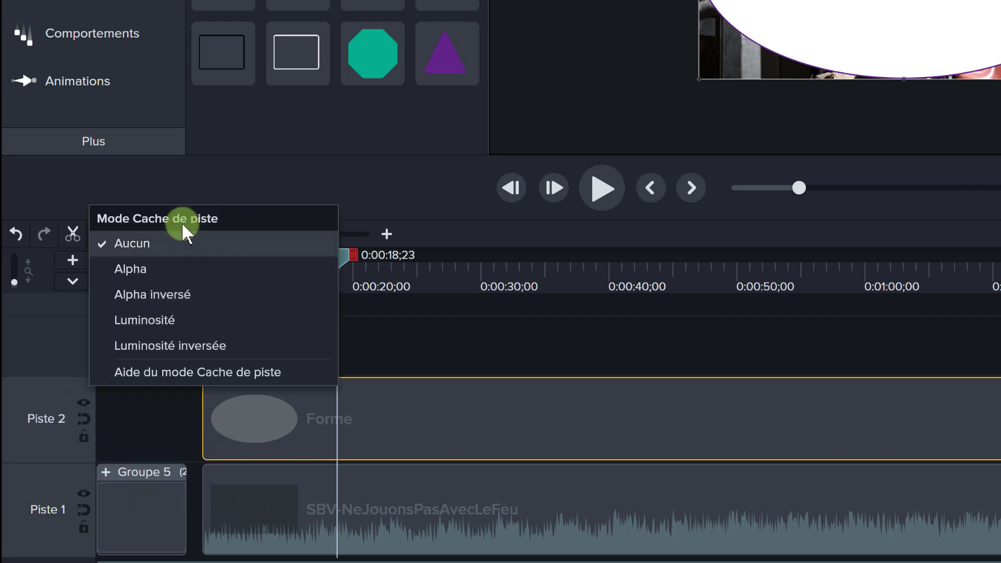
left_click(165, 267)
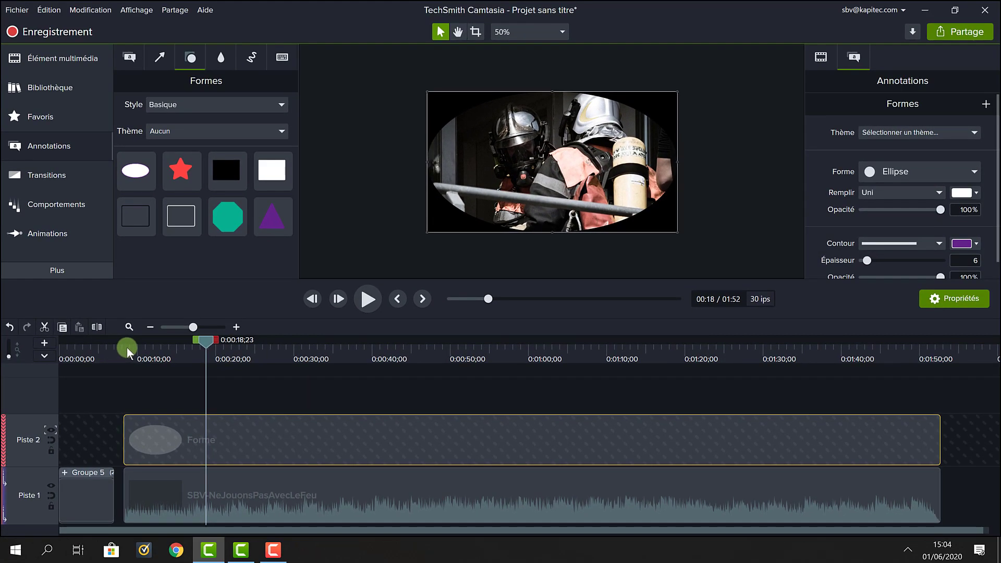
left_click_drag(205, 345, 159, 345)
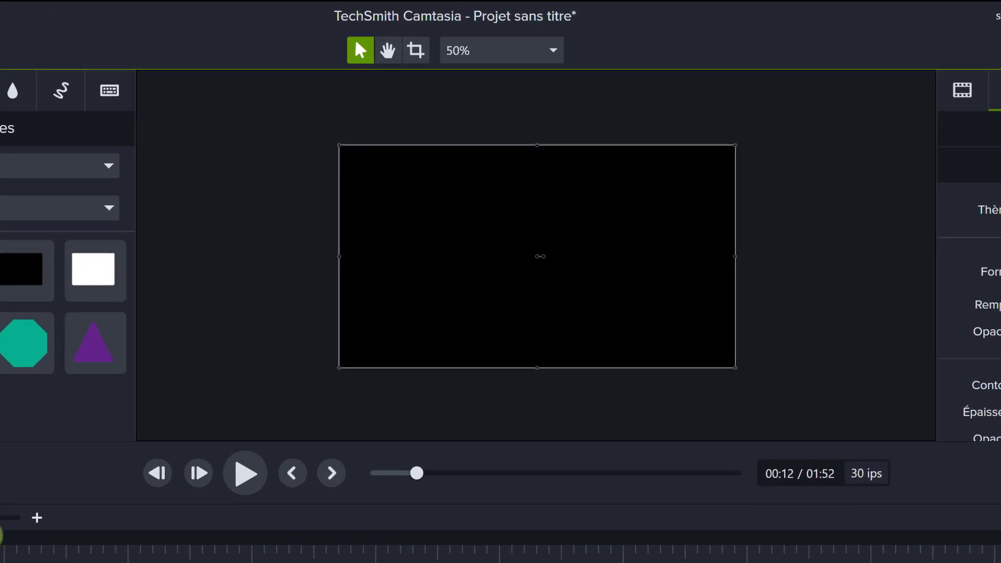
left_click(244, 476)
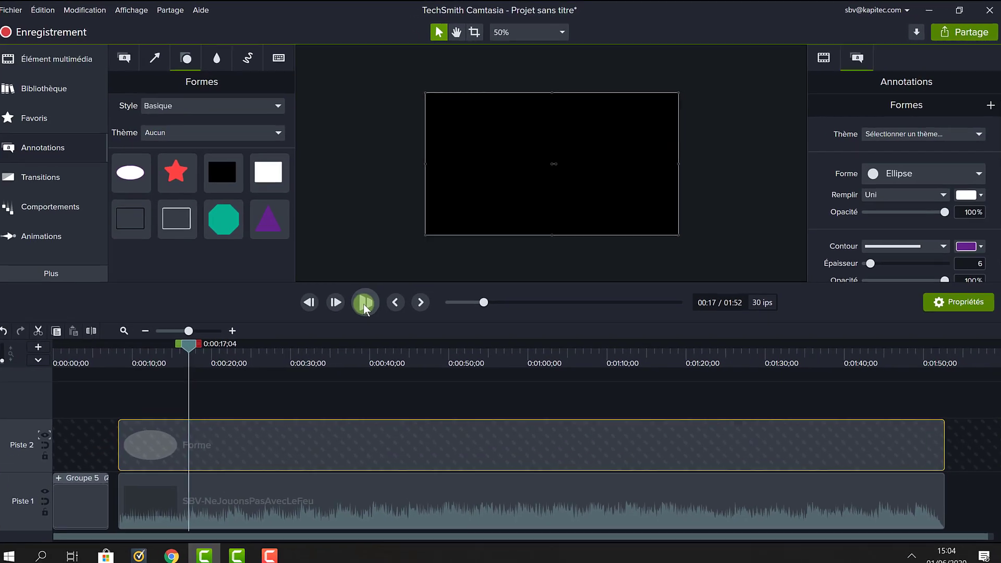
left_click(246, 479)
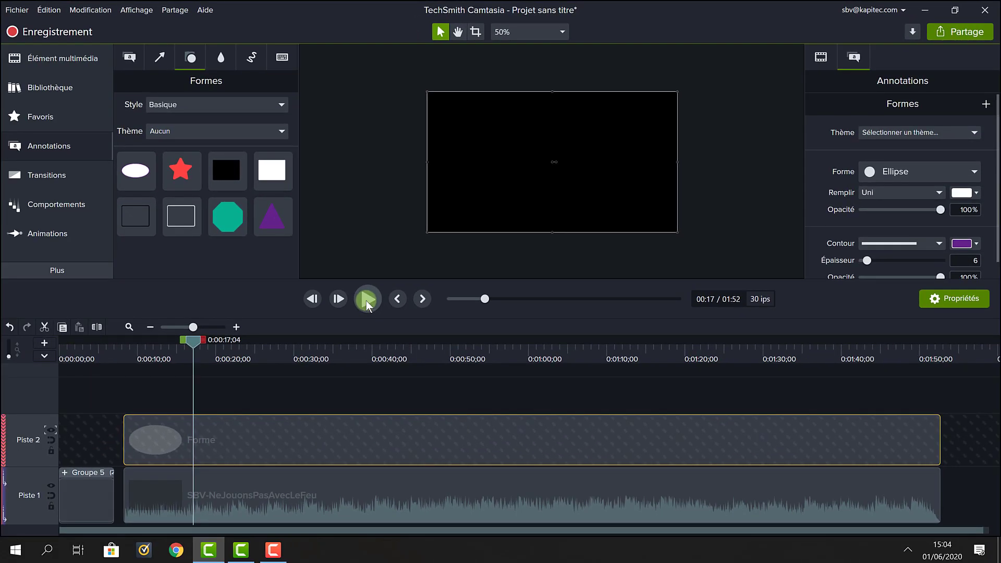
Group the ellipse with the video on Piste 1 and set the track matte mode of Piste 2 to Aucun
left_click(170, 374)
left_click_drag(146, 382, 166, 518)
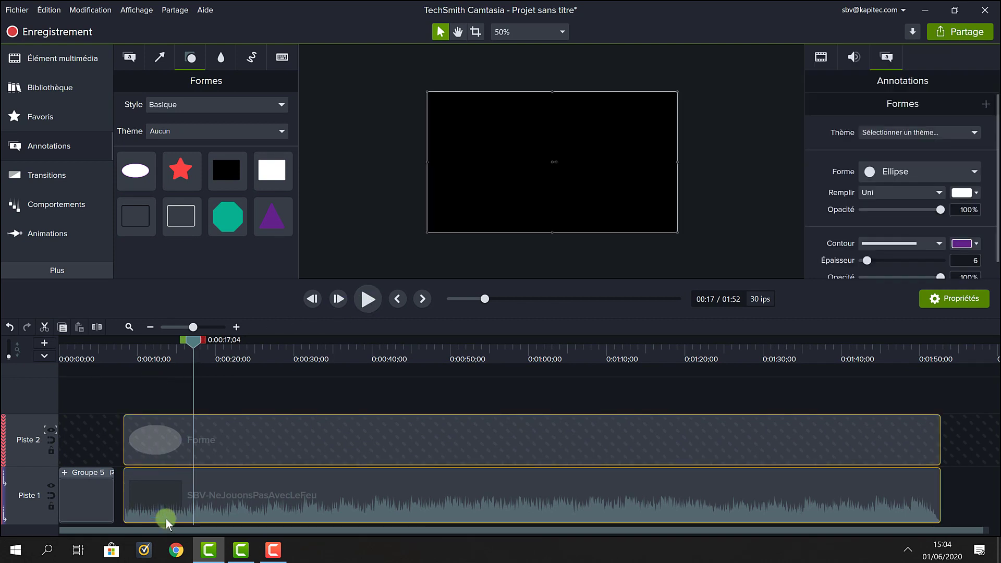
right_click(158, 444)
left_click(204, 345)
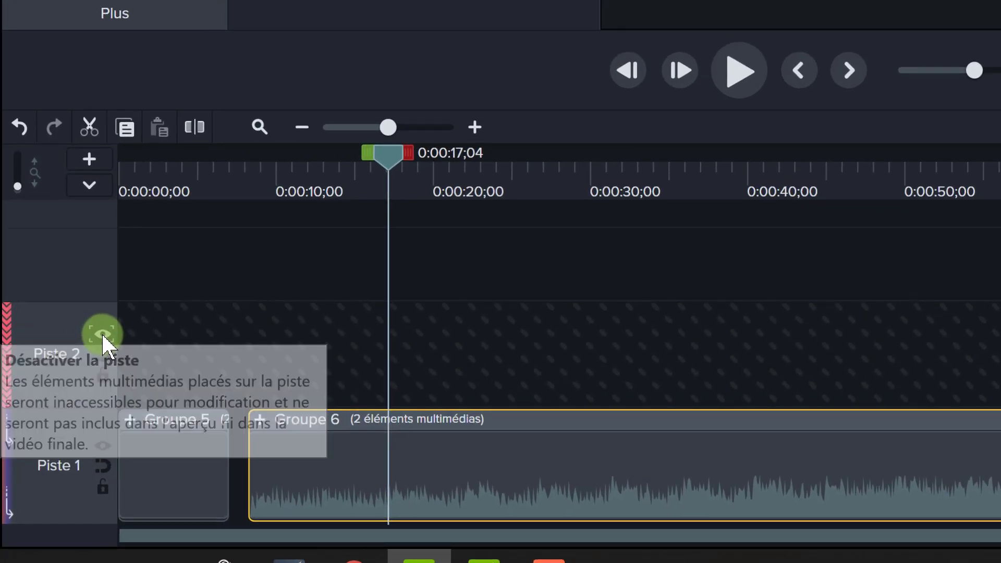
left_click(102, 335)
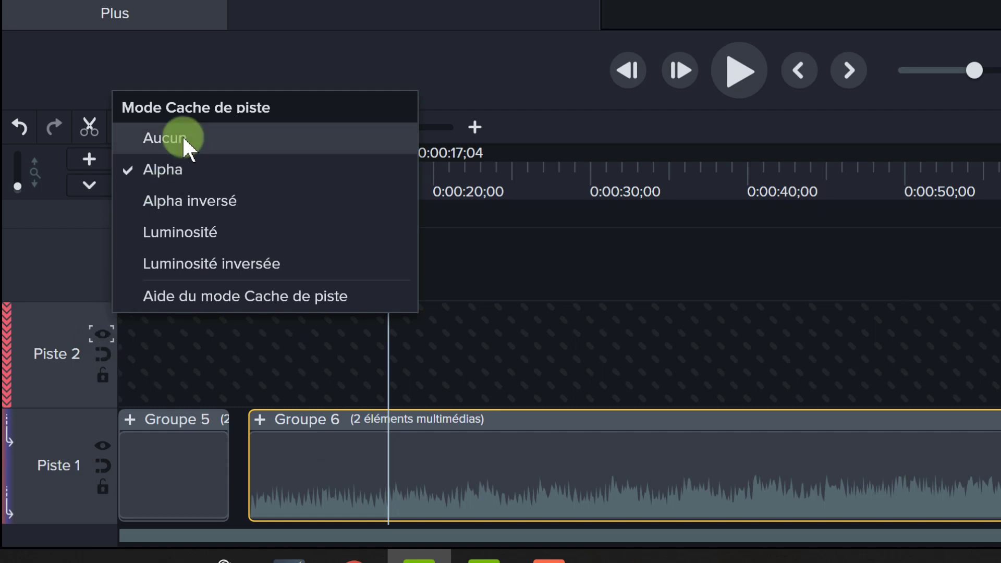
left_click(166, 137)
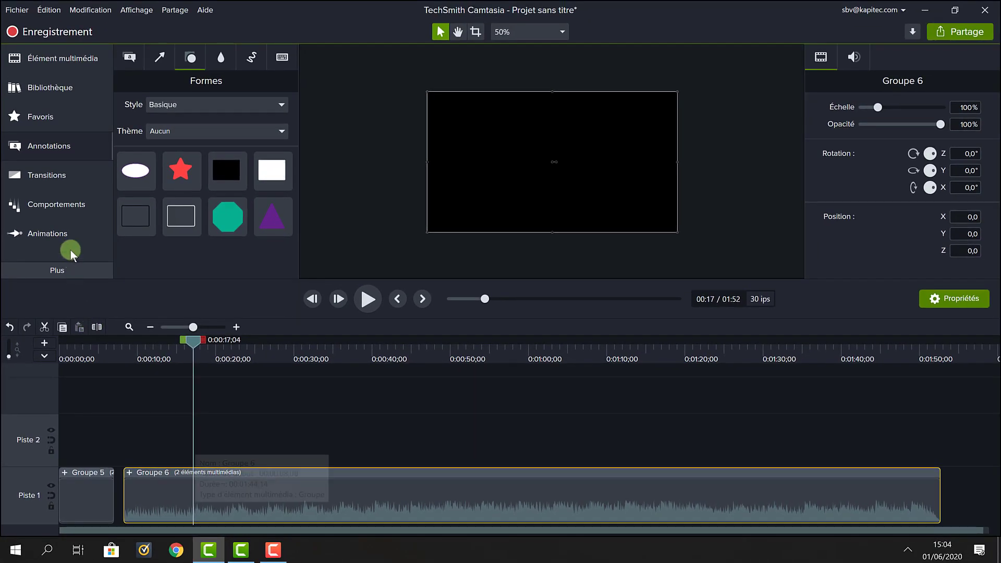
Add the Store transition to the start of the grouped video and extend it to about 4 seconds
left_click(48, 176)
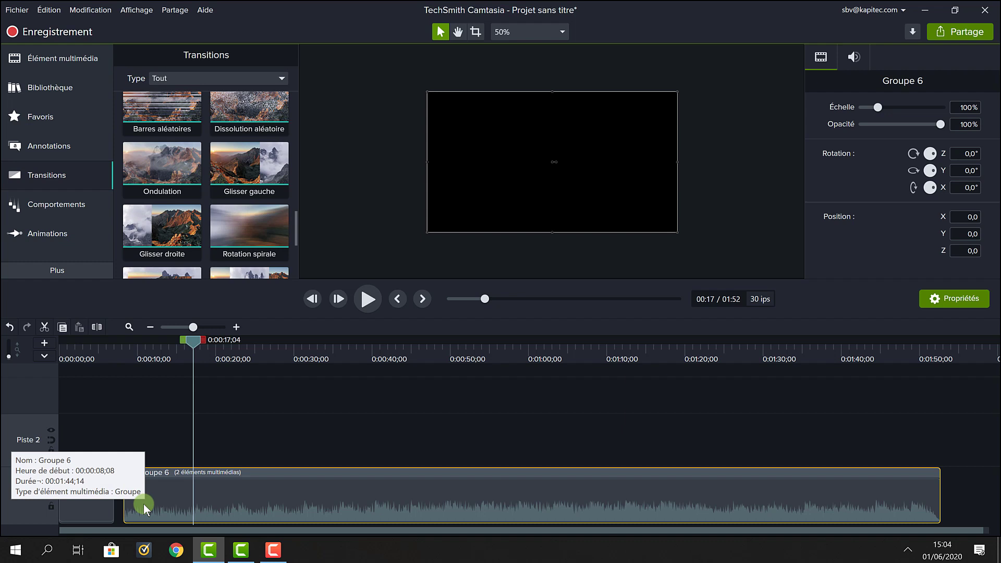
scroll(258, 159, "up", 2)
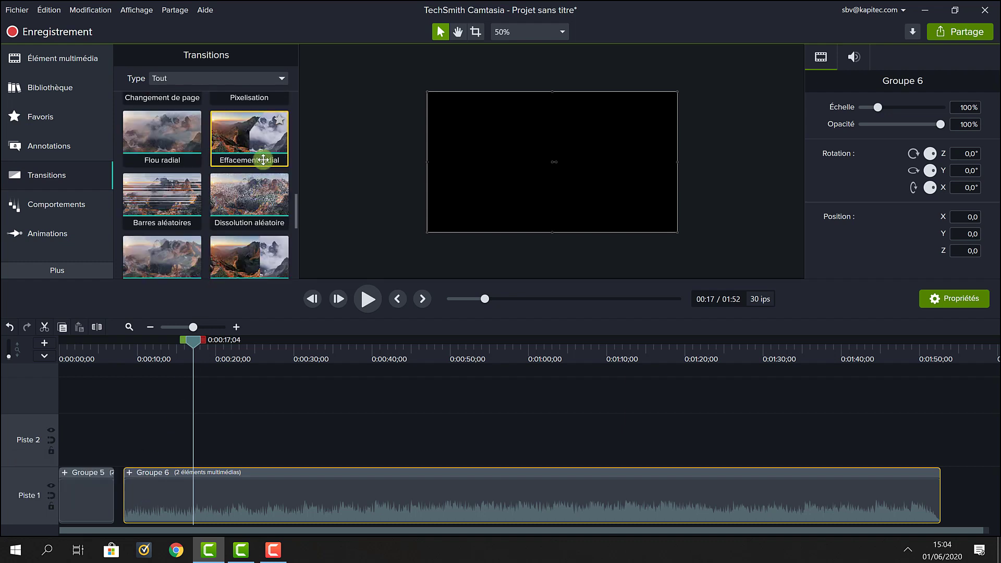
scroll(263, 159, "up", 5)
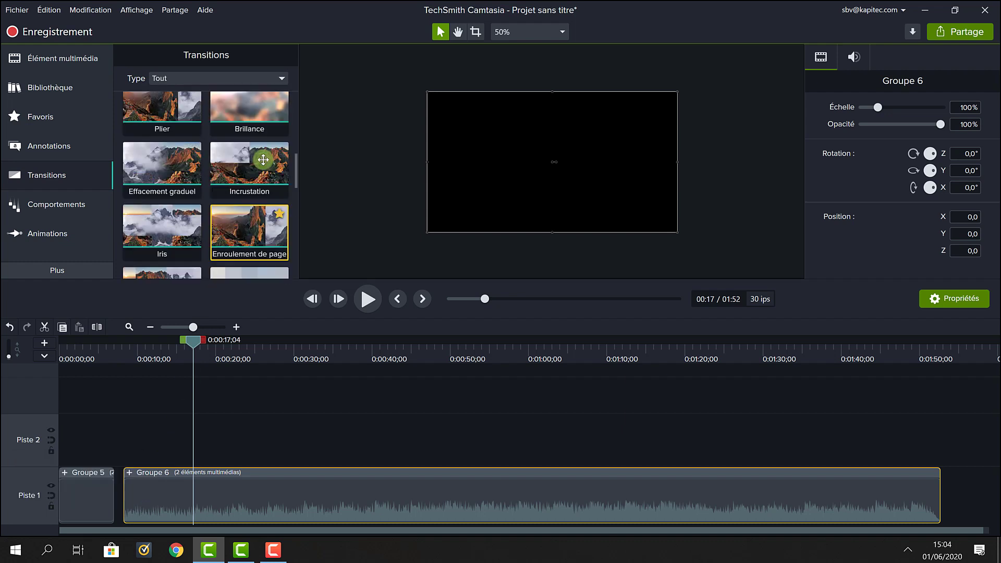
scroll(263, 160, "up", 3)
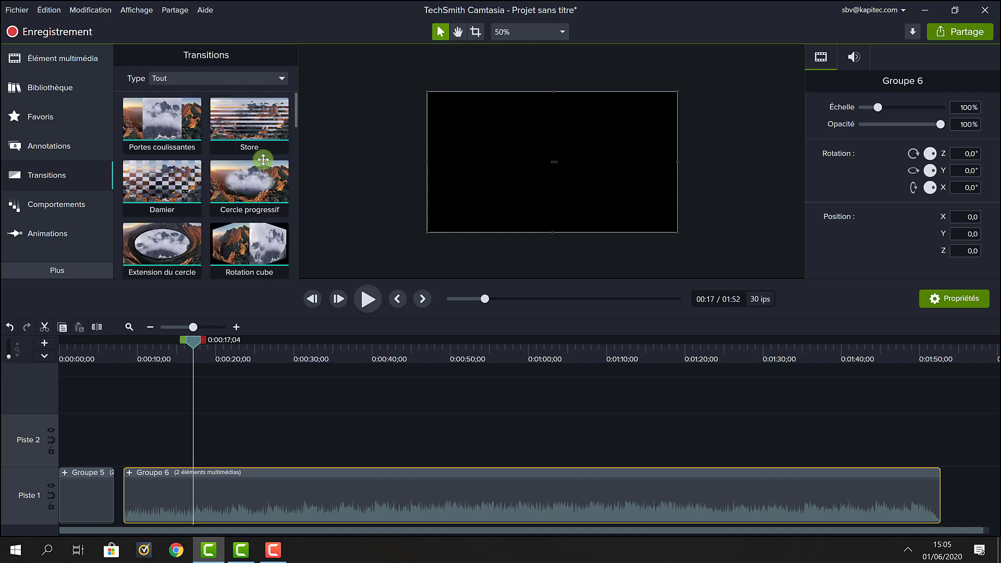
left_click_drag(244, 121, 148, 490)
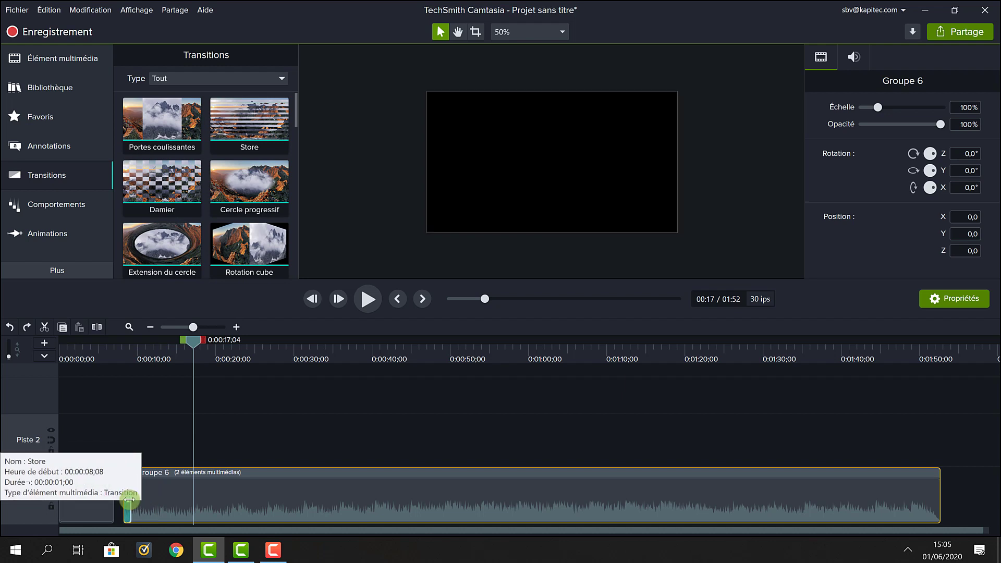
left_click_drag(131, 505, 153, 501)
left_click(152, 501)
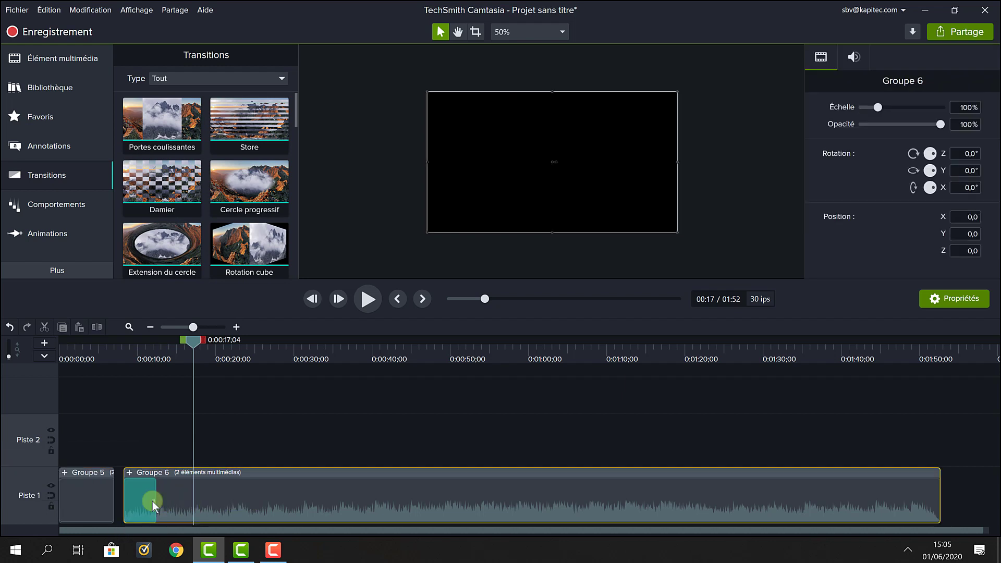
Preview the PREVENTION title and the transition into the masked video from about 00:03 to 00:19
left_click_drag(191, 340, 82, 362)
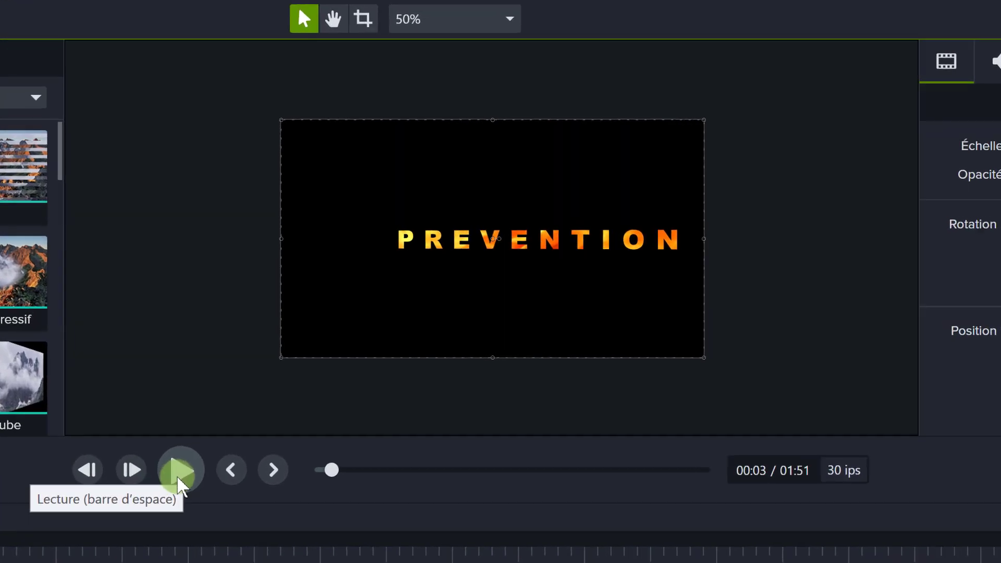
left_click(177, 477)
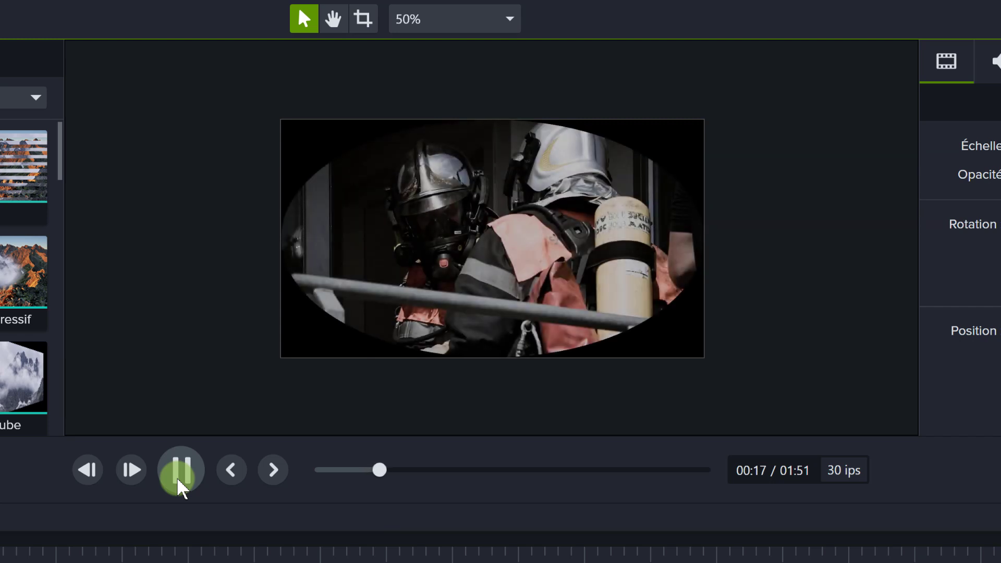
left_click(176, 475)
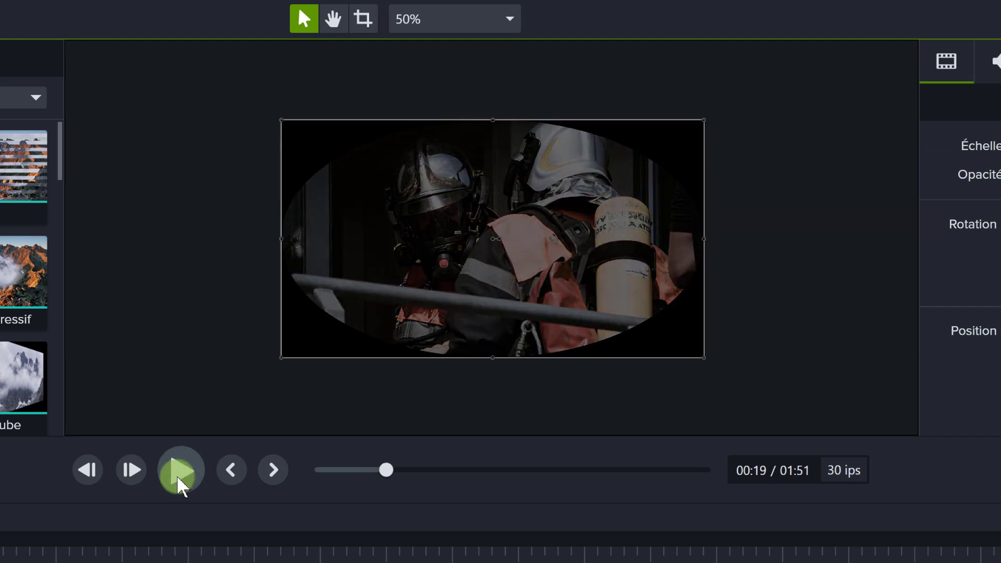